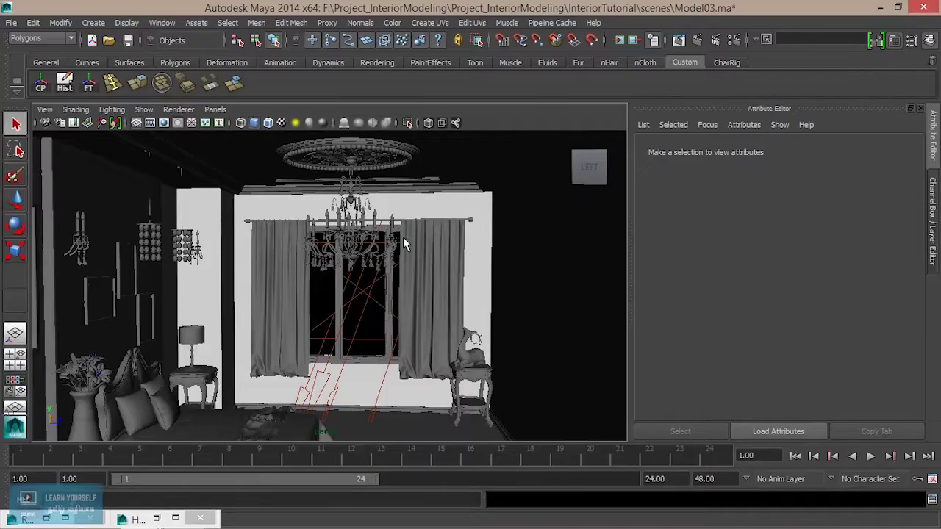
Orbit the perspective view and display the earlier 960 x 540 mental ray bedroom render from camera1.
mouse_move(448, 269)
left_mouse_down("alt")
mouse_move(357, 233)
mouse_move(421, 245)
left_mouse_up("alt")
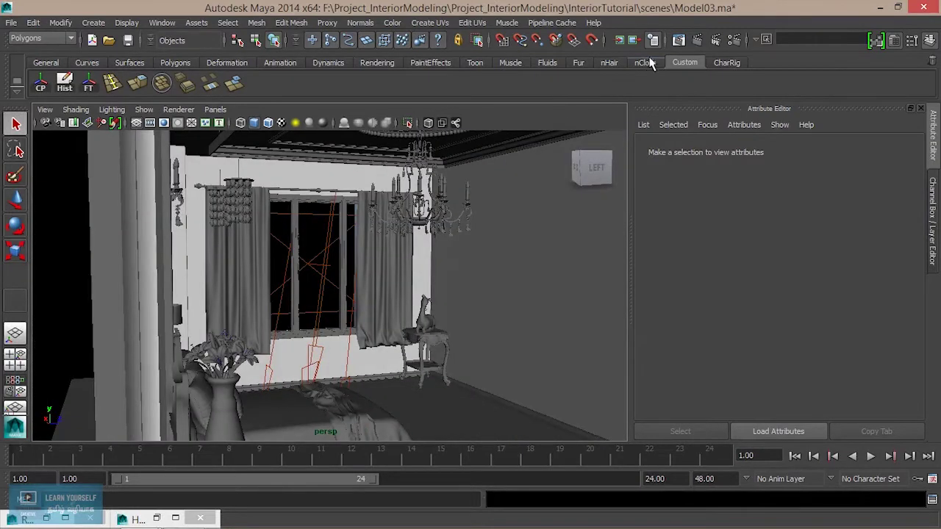
left_click(677, 41)
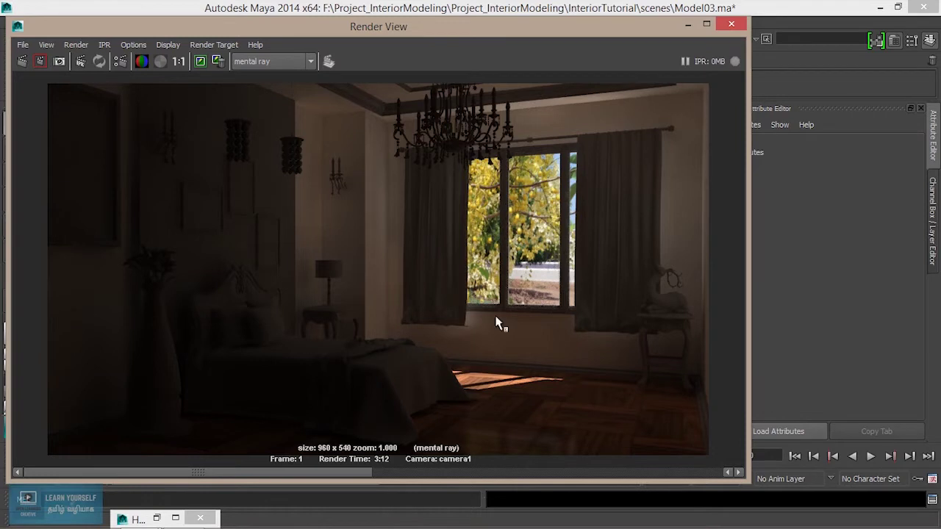
Minimize the render and frame the window and curtains, selecting the window frame.
left_click(688, 25)
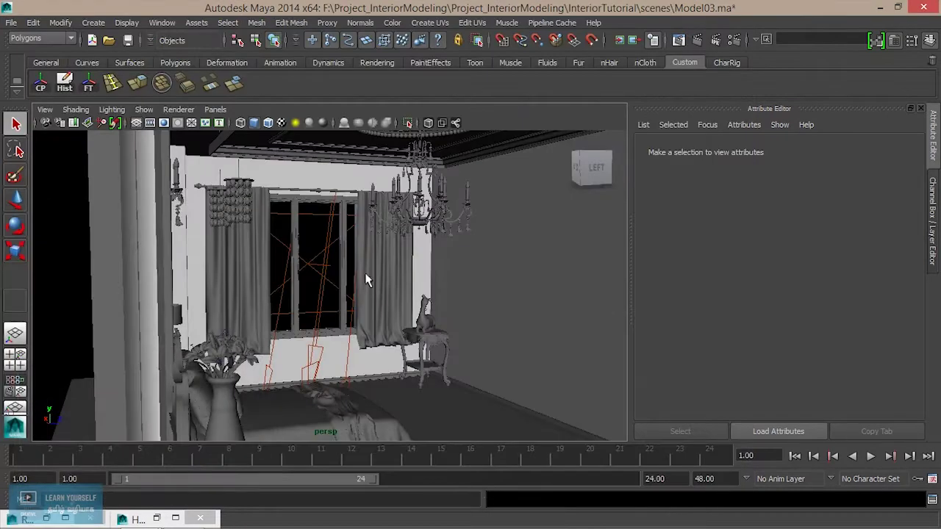
left_click(350, 298)
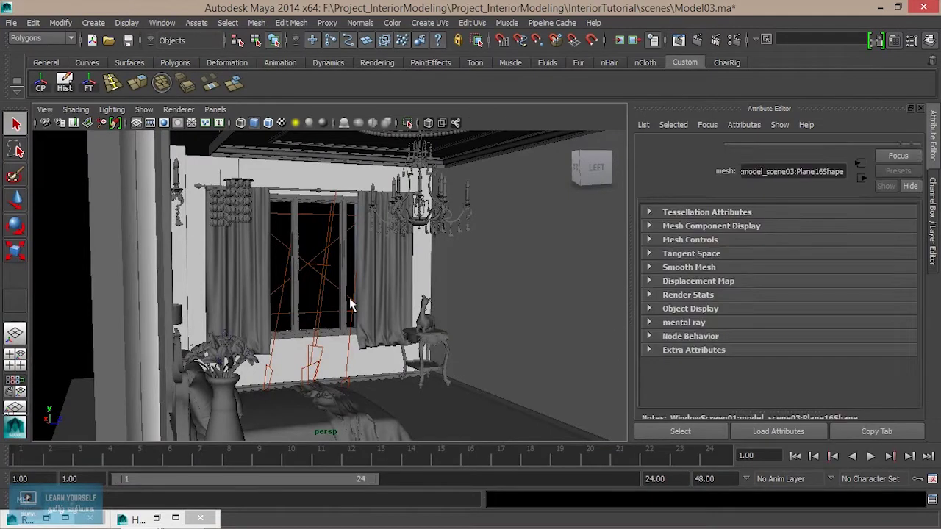
scroll(341, 273, "up", 5)
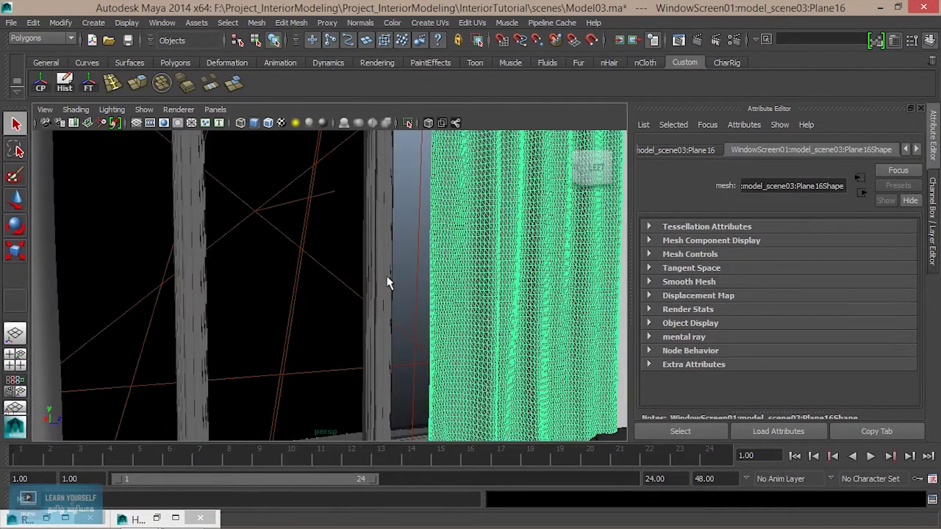
left_click(383, 283)
scroll(380, 286, "down", 4)
middle_click_drag(380, 287, 388, 356, "alt")
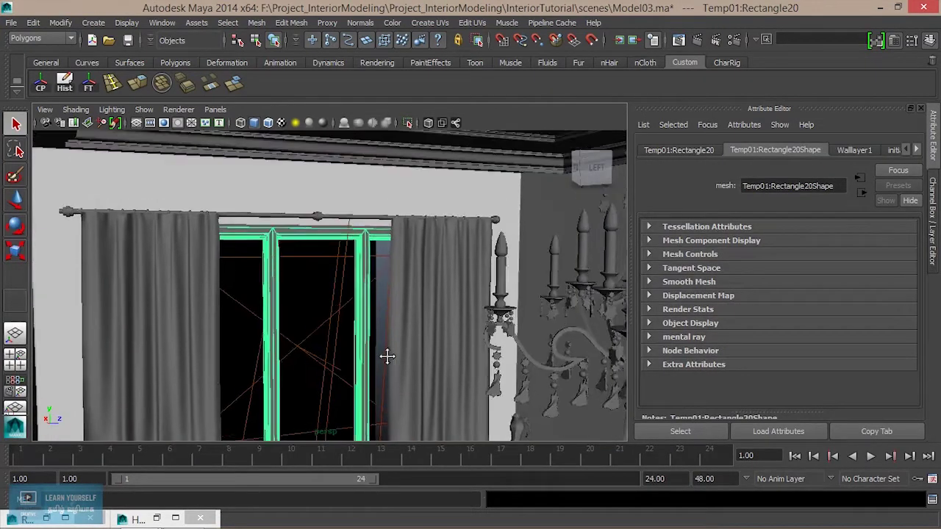
scroll(353, 294, "up", 3)
mouse_move(388, 262)
middle_mouse_down("alt")
mouse_move(485, 247)
mouse_move(549, 251)
mouse_move(446, 227)
mouse_move(490, 210)
mouse_move(432, 256)
middle_mouse_up("alt")
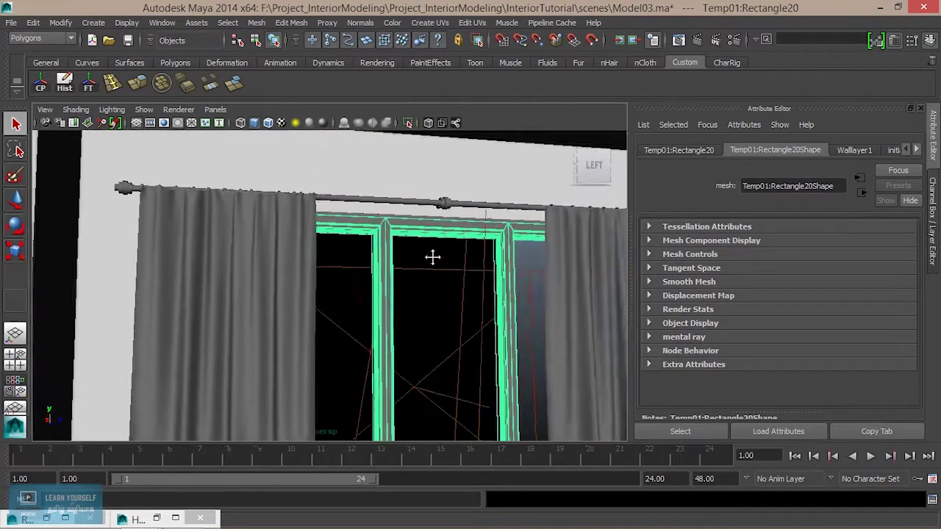
scroll(430, 353, "up", 2)
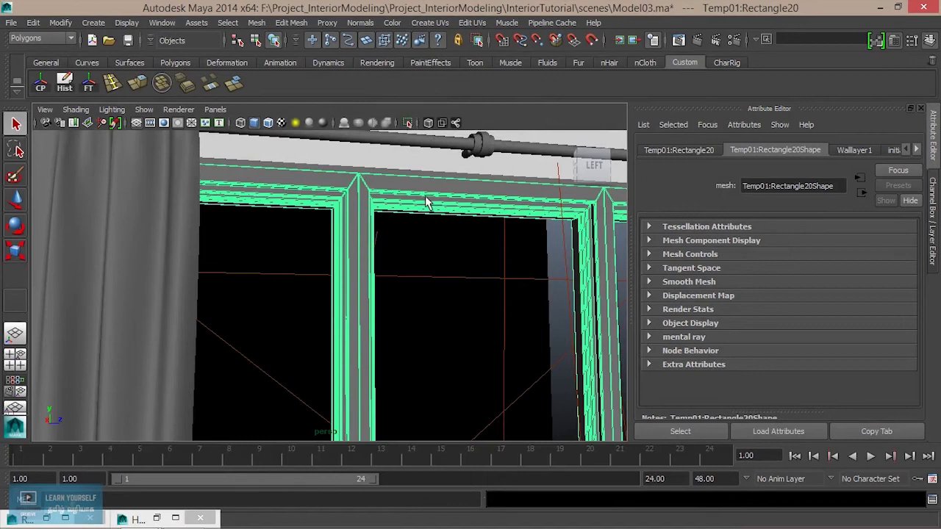
mouse_move(427, 209)
middle_mouse_down("alt")
mouse_move(424, 243)
mouse_move(422, 217)
middle_mouse_up("alt")
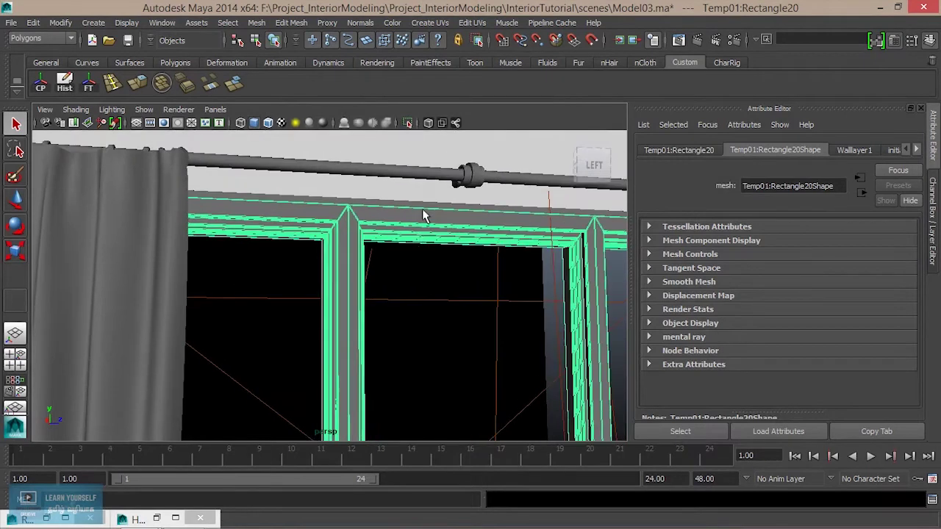
Clear the scene selection and restore the Hypershade with no material swatch selected.
right_click(424, 212)
left_click(315, 292)
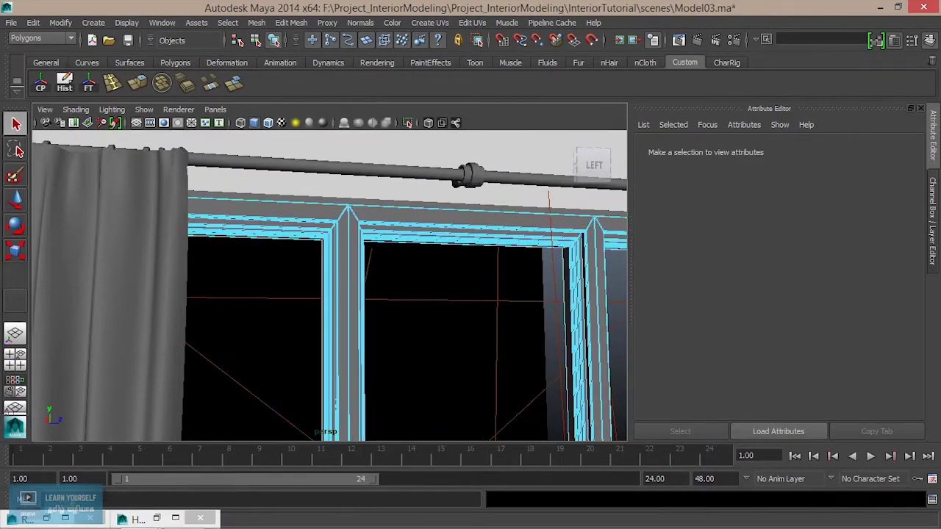
left_click(157, 519)
left_click(483, 187)
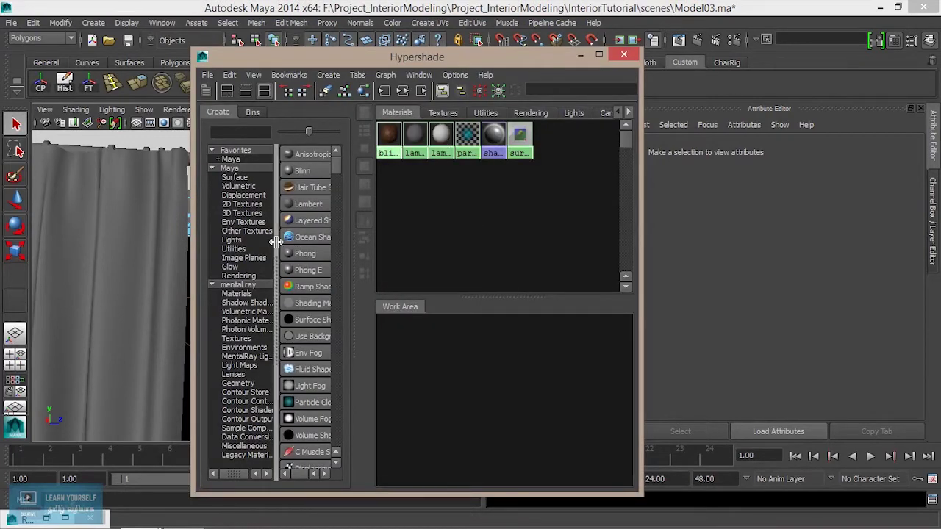
Create the blinn2 Blinn material and select the window frame in wireframe view.
left_click(309, 175)
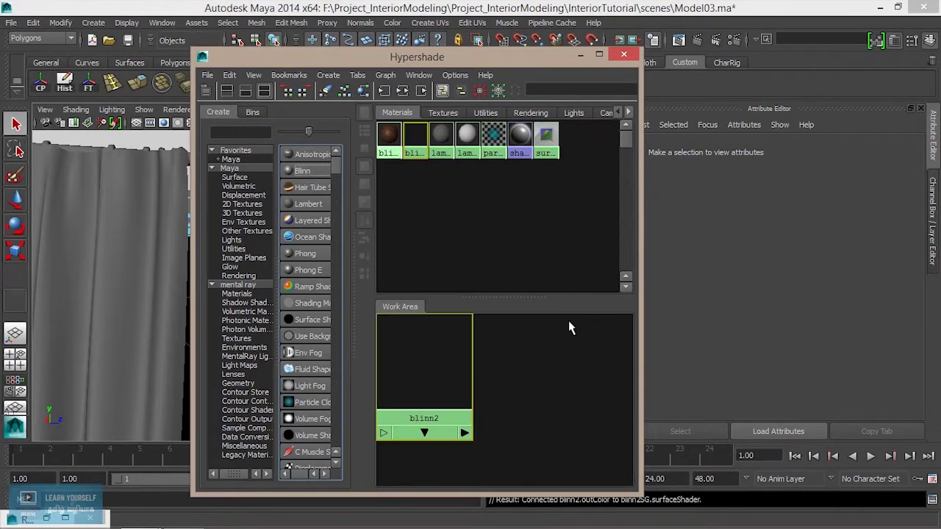
left_click_drag(518, 62, 681, 53)
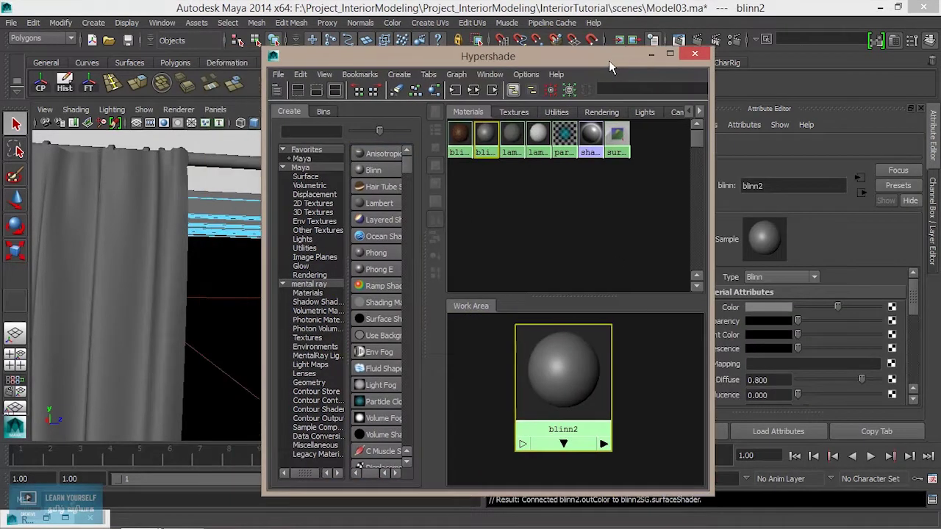
right_click_drag(293, 235, 341, 188)
left_click(293, 221)
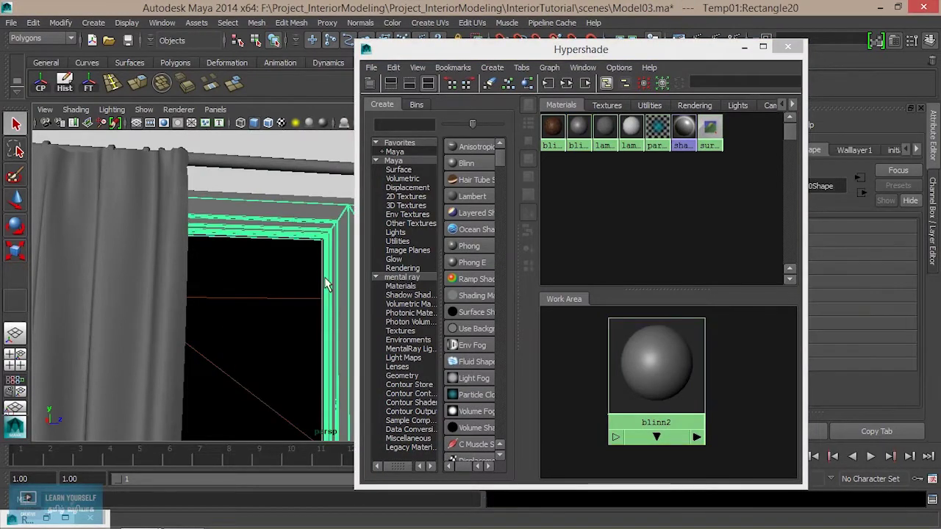
middle_click_drag(293, 220, 218, 307, "alt")
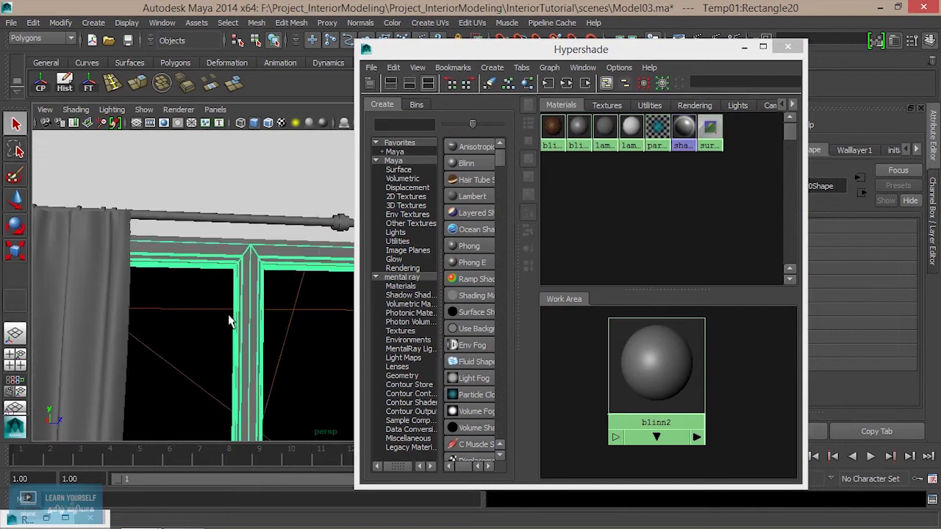
scroll(231, 317, "down", 3)
scroll(161, 340, "down", 3)
key("4")
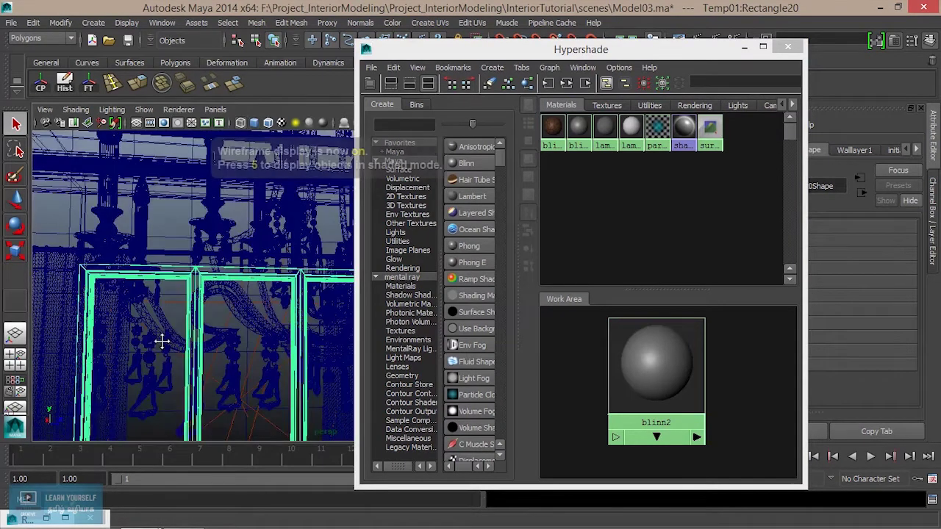
scroll(162, 340, "down", 2)
middle_click_drag(162, 340, 77, 304, "alt")
scroll(187, 317, "up", 2)
scroll(186, 317, "up", 2)
Assign blinn2 to the selected window frame and display its attributes.
right_click(642, 351)
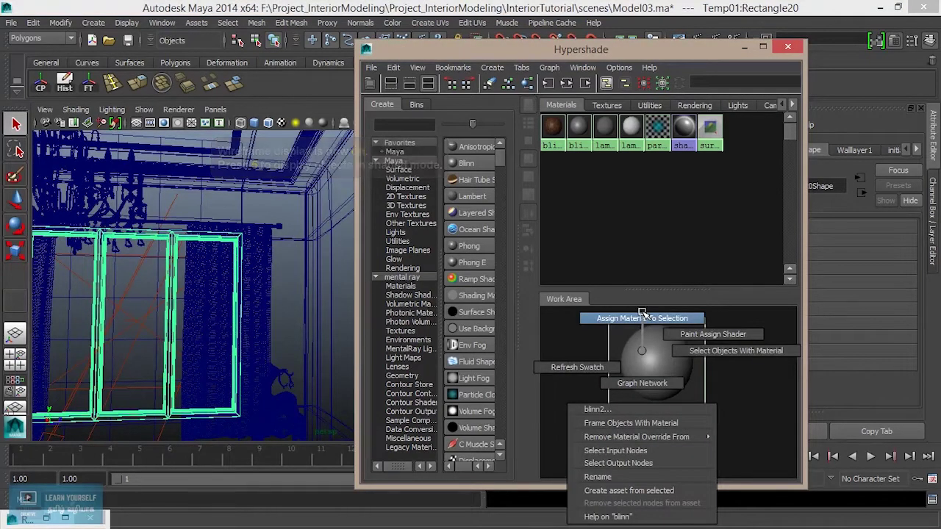
left_click(640, 321)
left_click(673, 361)
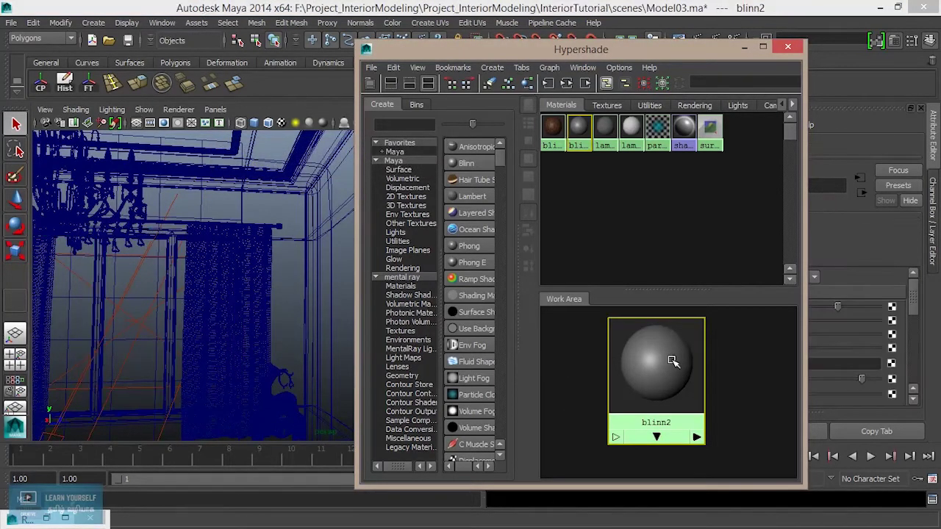
left_click_drag(620, 55, 451, 46)
left_click(651, 150)
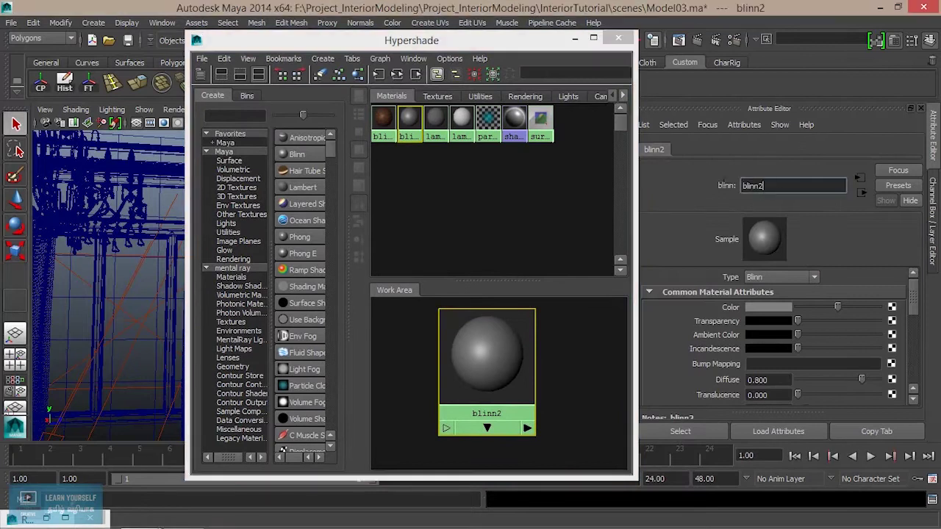
Rename blinn2 to WindowMat01 and set its colour to white.
type("WindowMat0")
type("1")
key("Return")
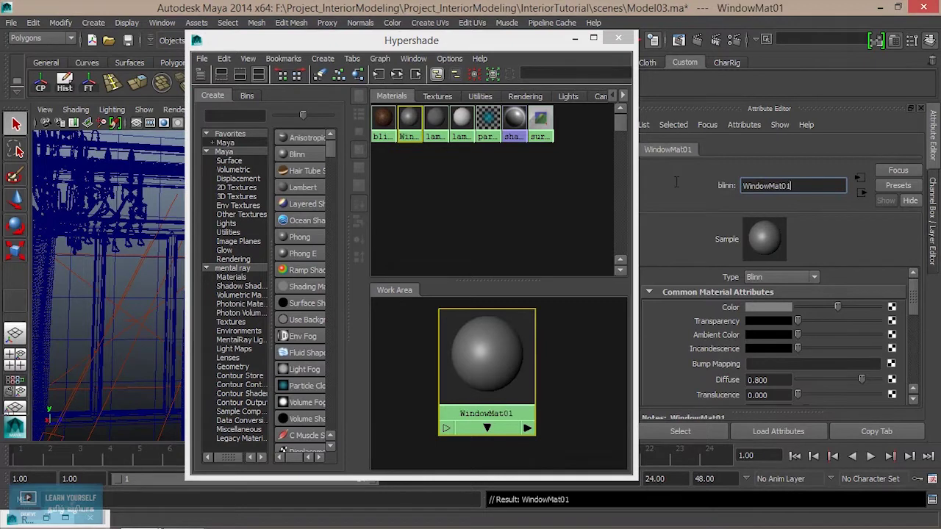
left_click(768, 308)
left_click(634, 288)
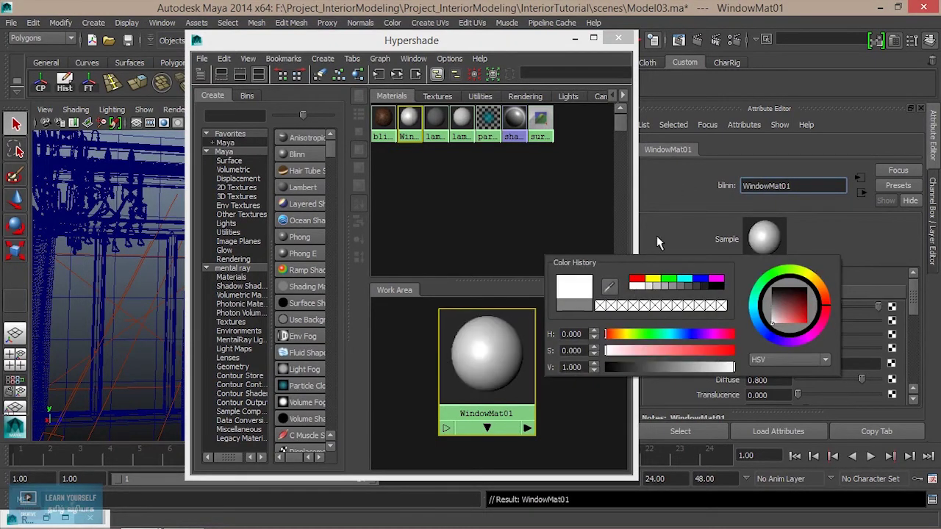
Raise WindowMat01's Reflectivity to 0.966 and Specular Roll Off to 0.812.
scroll(731, 335, "down", 3)
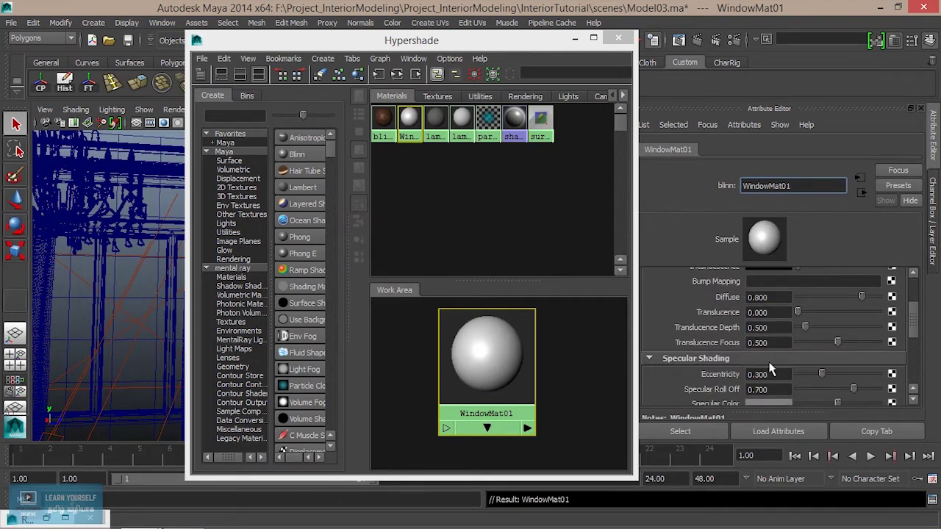
scroll(770, 369, "down", 2)
scroll(770, 367, "down", 3)
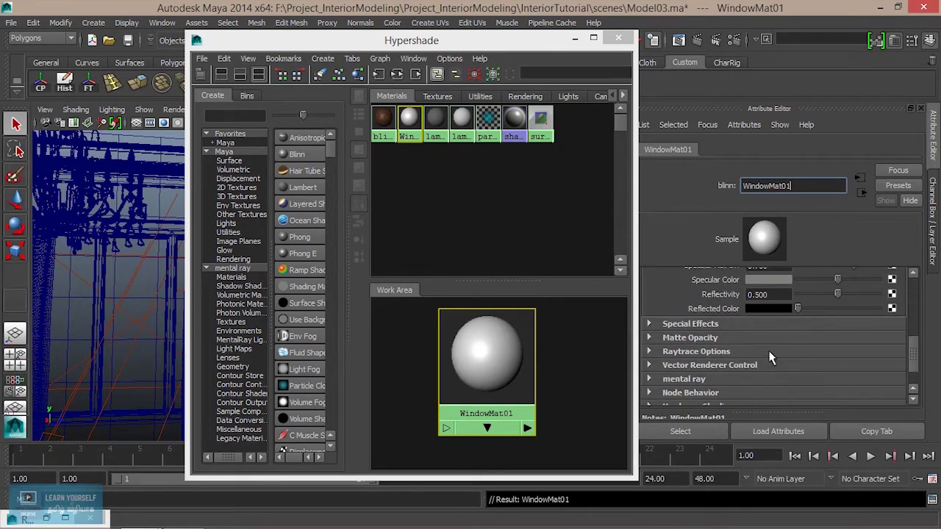
scroll(770, 358, "up", 2)
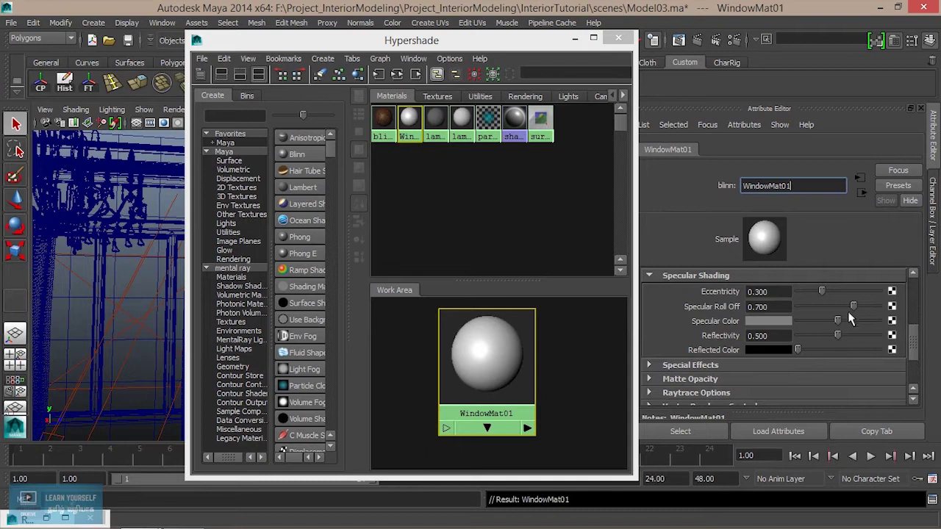
left_click_drag(838, 336, 873, 336)
left_click_drag(855, 307, 877, 340)
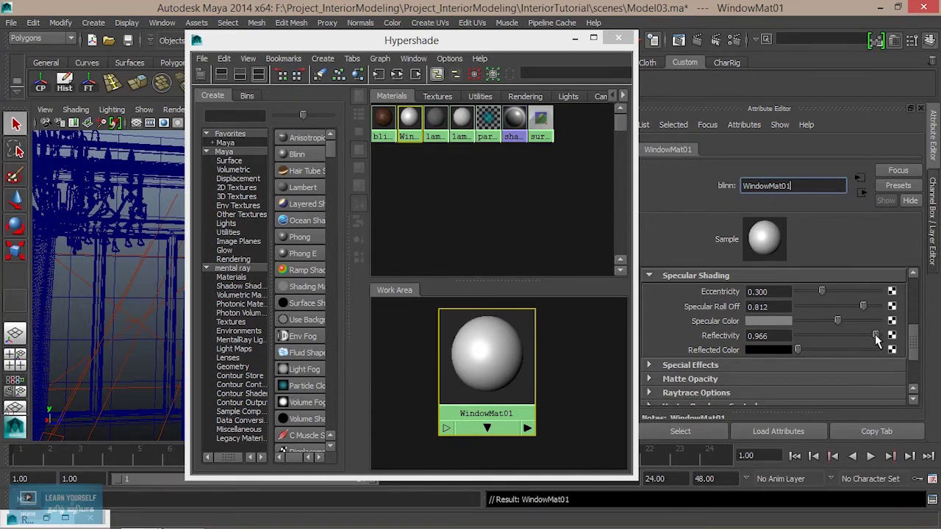
left_click(593, 37)
Move the view toward the window and select the right curtain.
middle_click_drag(275, 319, 367, 304, "alt")
right_click_drag(367, 304, 412, 347, "alt")
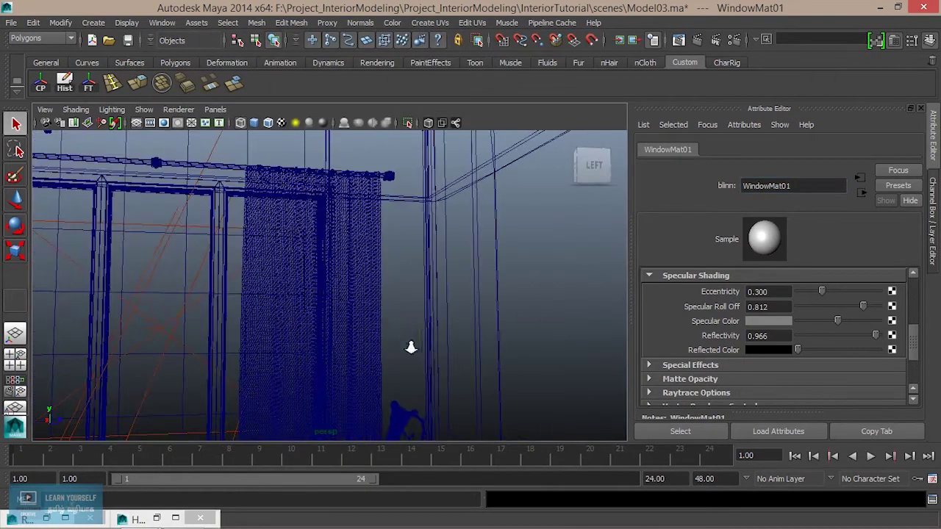
left_click(321, 296)
middle_click_drag(311, 273, 330, 287, "alt")
mouse_move(330, 287)
left_mouse_down("alt")
mouse_move(357, 267)
mouse_move(466, 296)
mouse_move(324, 326)
left_mouse_up("alt")
Create a new Lambert material, lambert3, and set its colour to white.
left_click(156, 518)
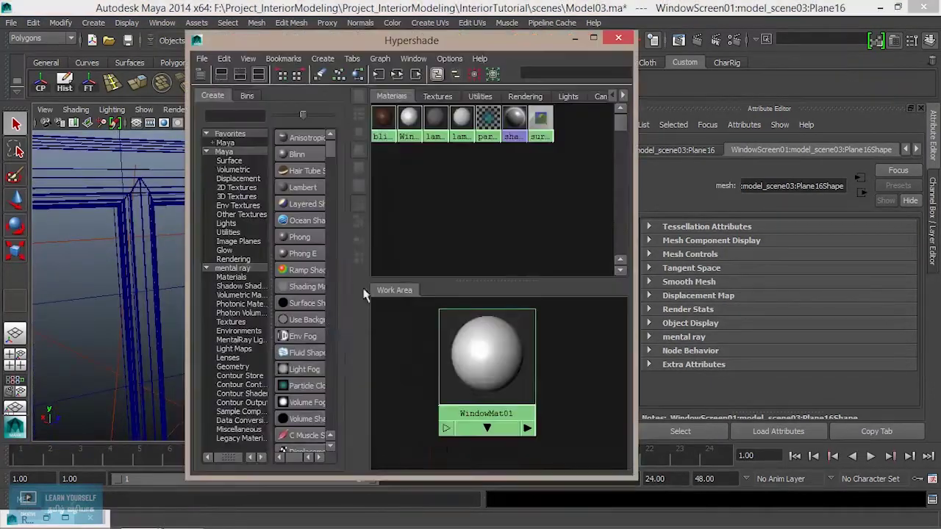
left_click(306, 188)
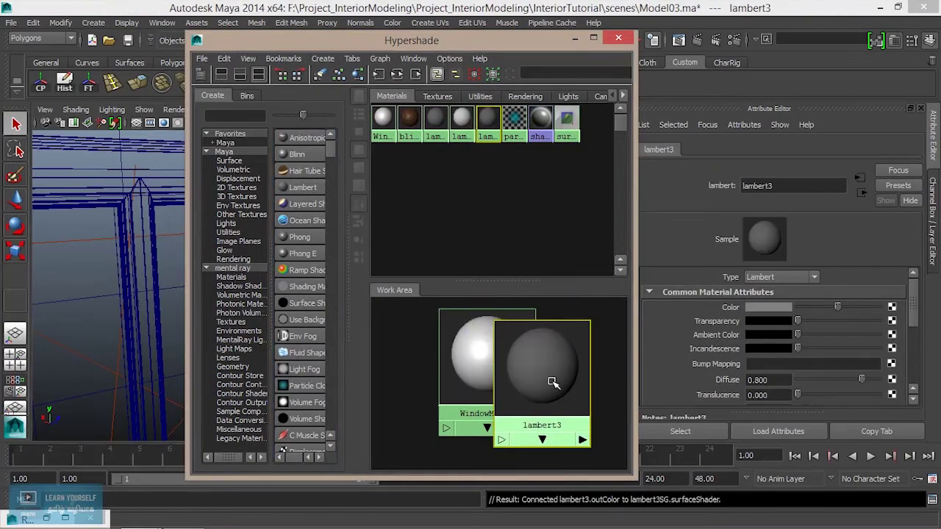
left_click(772, 316)
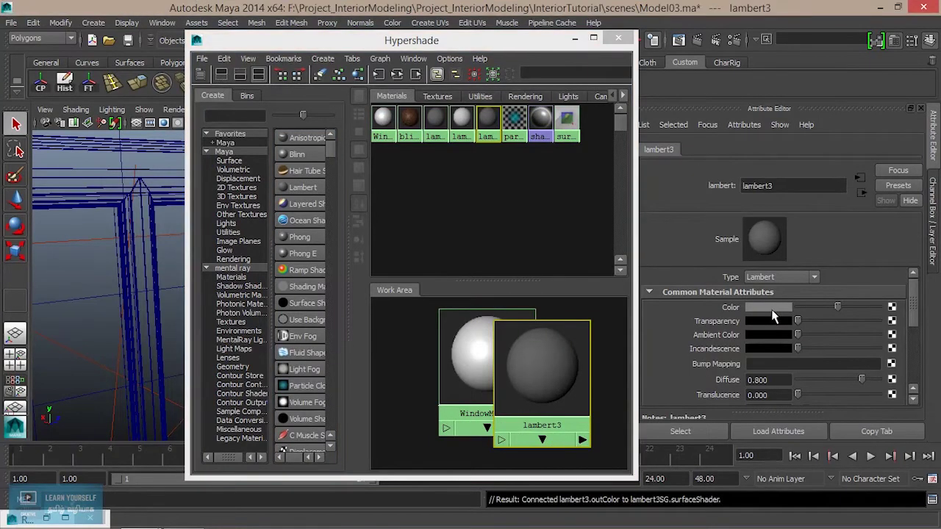
left_click(771, 307)
left_click(723, 282)
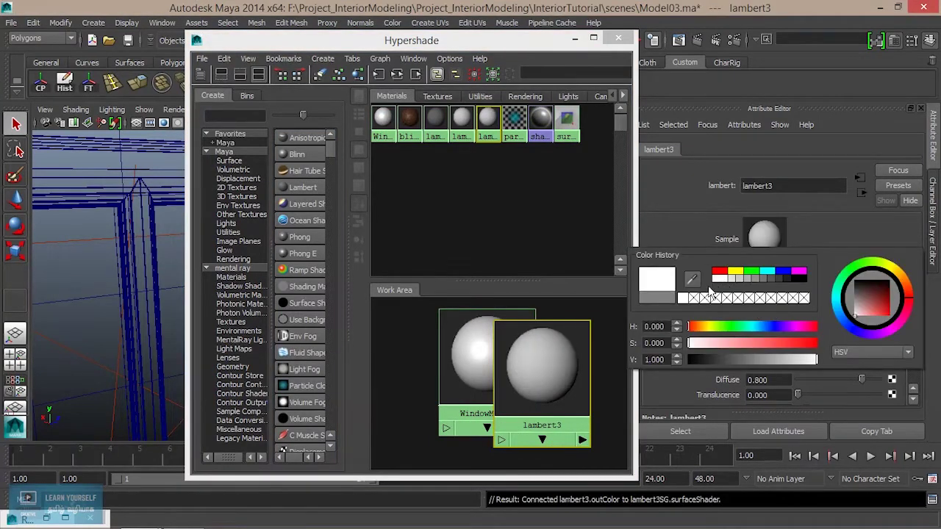
Reposition the lambert3 node and show the existing bedroom render again.
left_click_drag(529, 380, 506, 370)
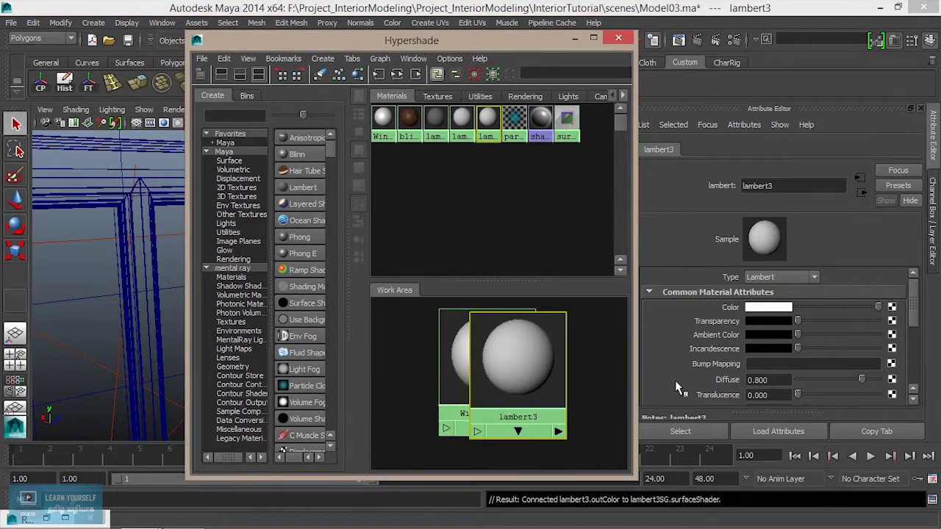
scroll(763, 358, "down", 2)
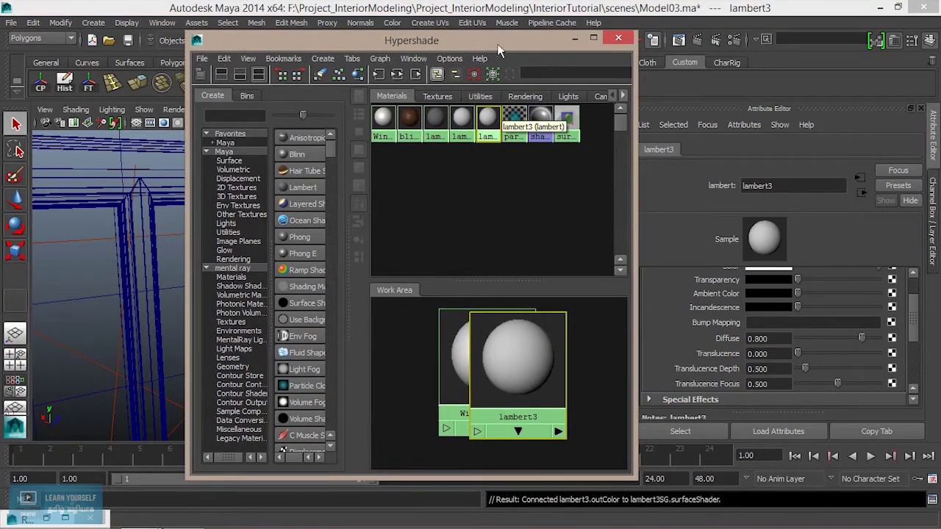
left_click(680, 48)
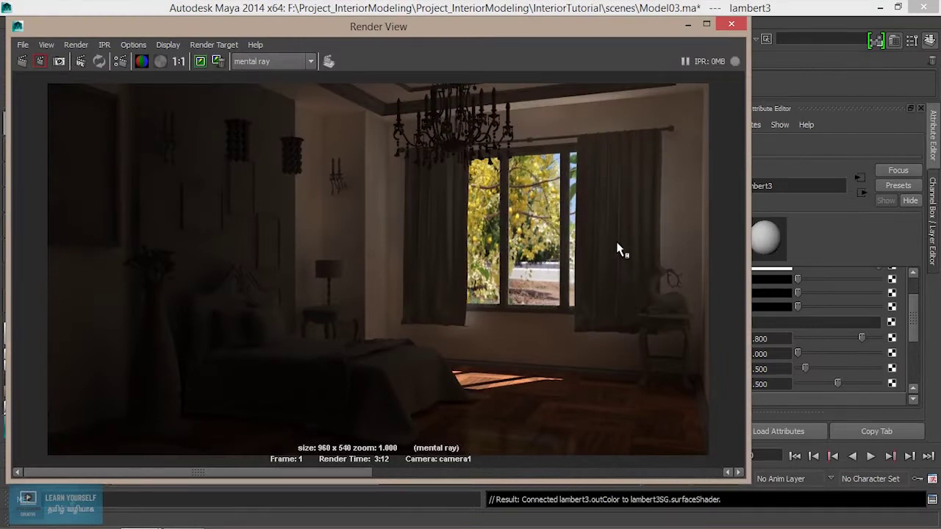
Minimize the render, set lambert3 Translucence to 0.308, and select the right curtain.
left_click(687, 25)
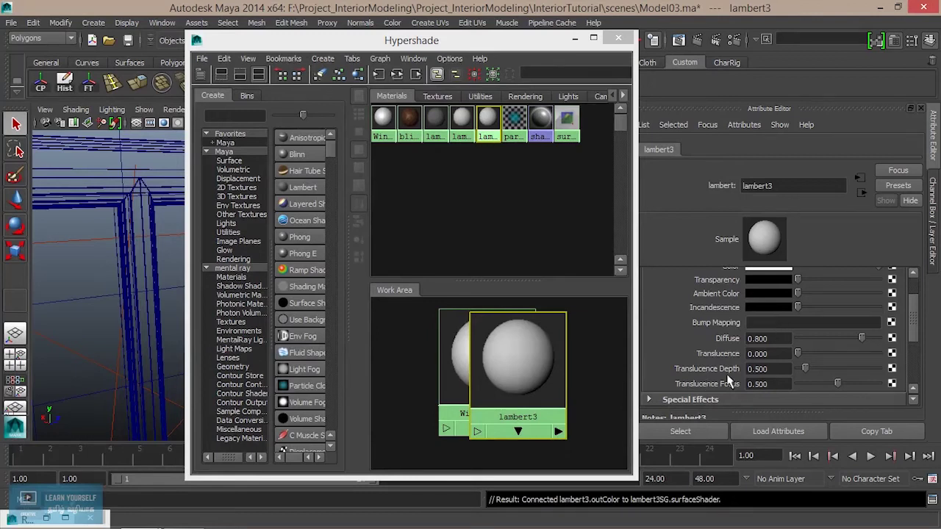
left_click_drag(798, 354, 823, 350)
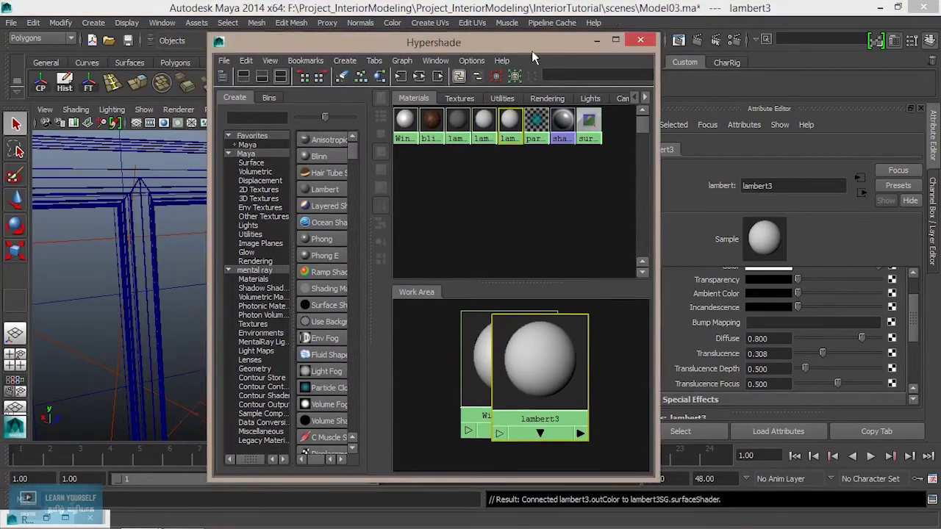
left_click_drag(515, 40, 769, 55)
scroll(248, 258, "up", 3)
left_click(321, 311)
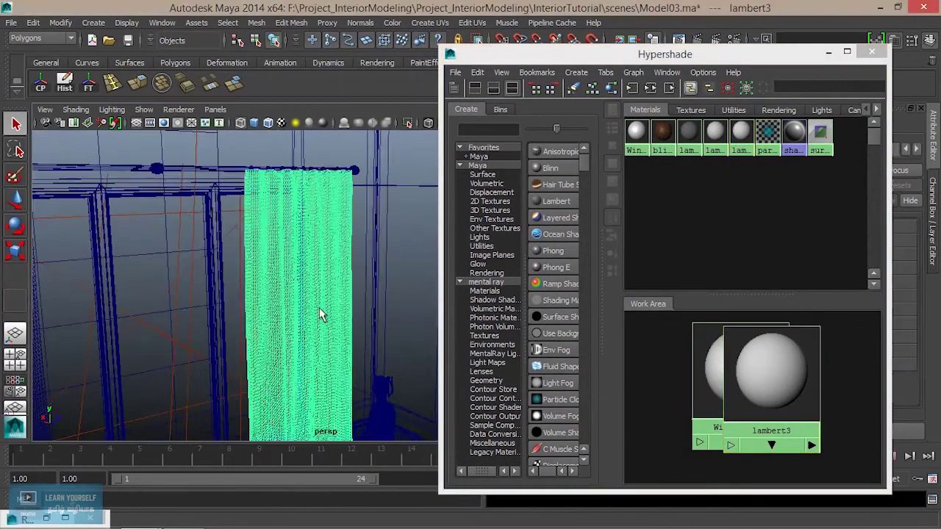
Assign lambert3 to the right curtain and then to the left curtain.
right_click_drag(772, 396, 776, 320)
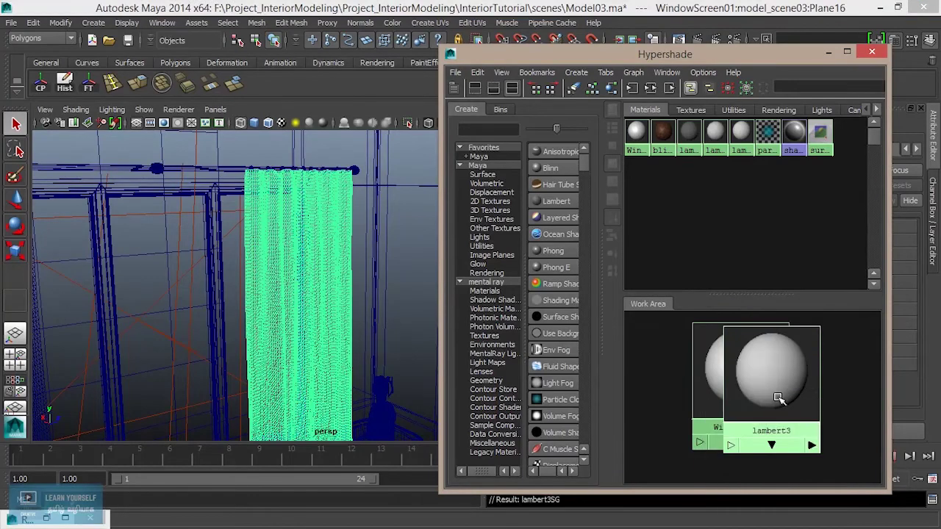
left_click_drag(189, 331, 195, 291, "alt")
left_click(217, 298)
mouse_move(765, 351)
right_mouse_down()
mouse_move(767, 370)
mouse_move(766, 318)
right_mouse_up()
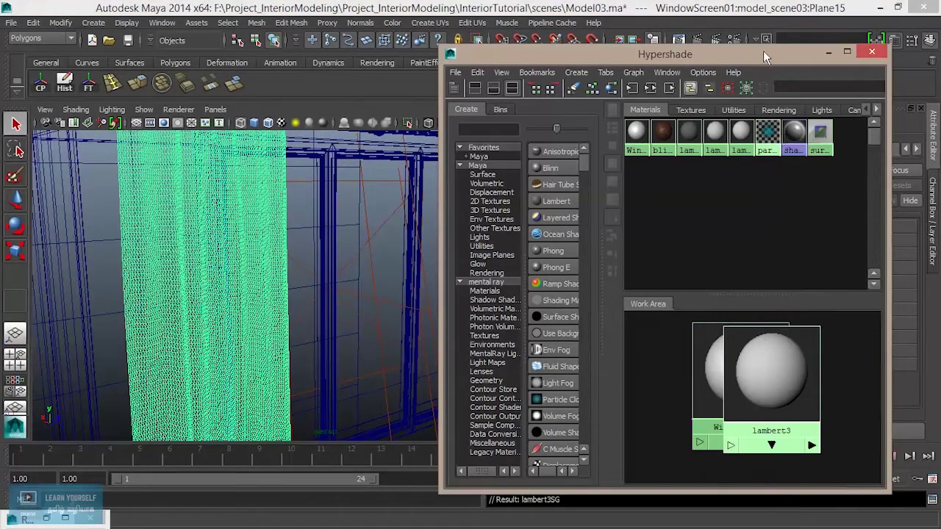
left_click_drag(763, 51, 379, 48)
Rename lambert3 to WindowClothMat01 and reopen the Render View.
left_click(395, 360)
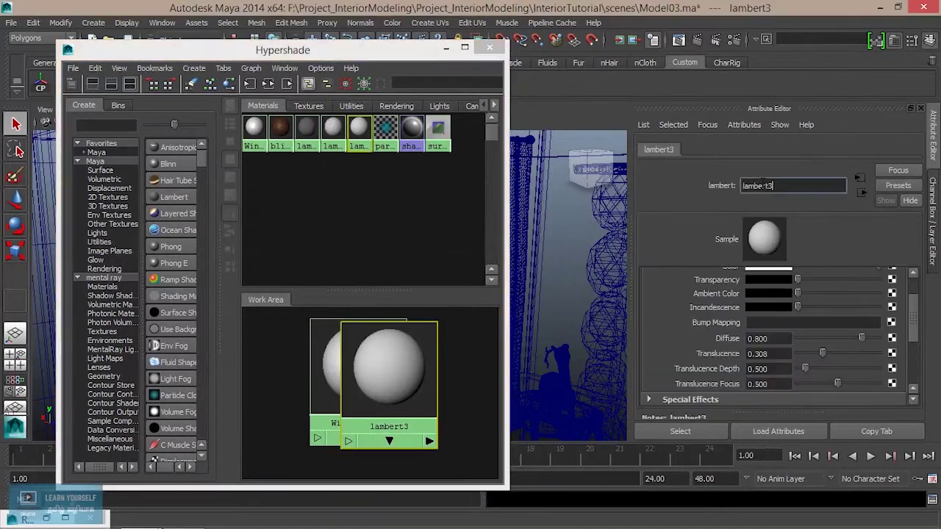
type("WindowClothMat0")
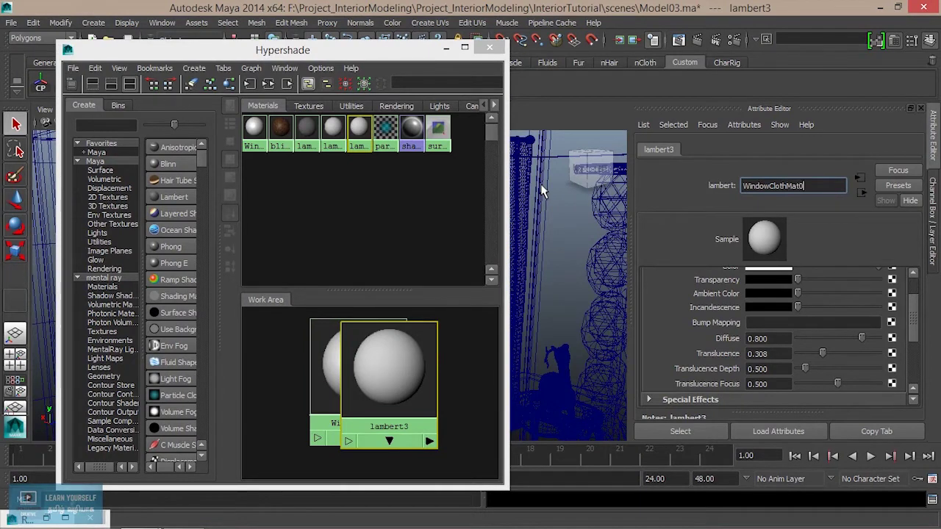
type("1")
key("Return")
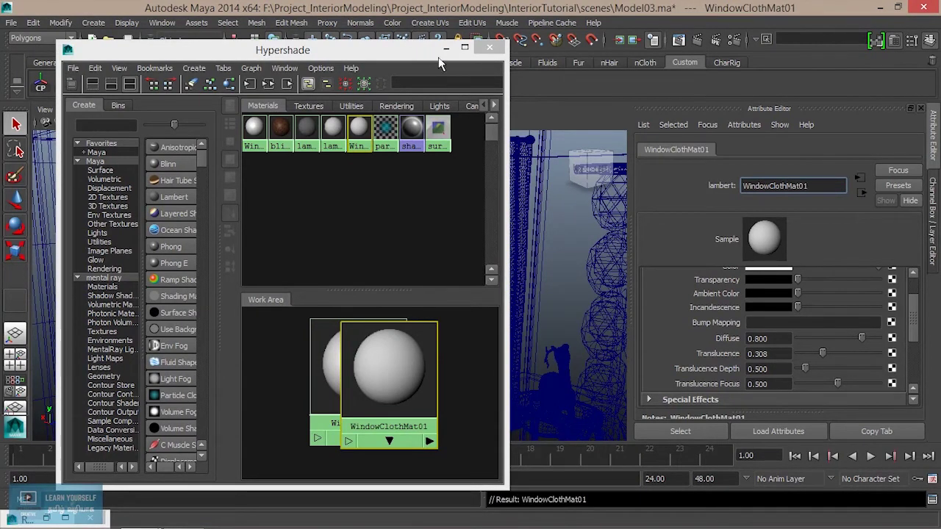
left_click(446, 48)
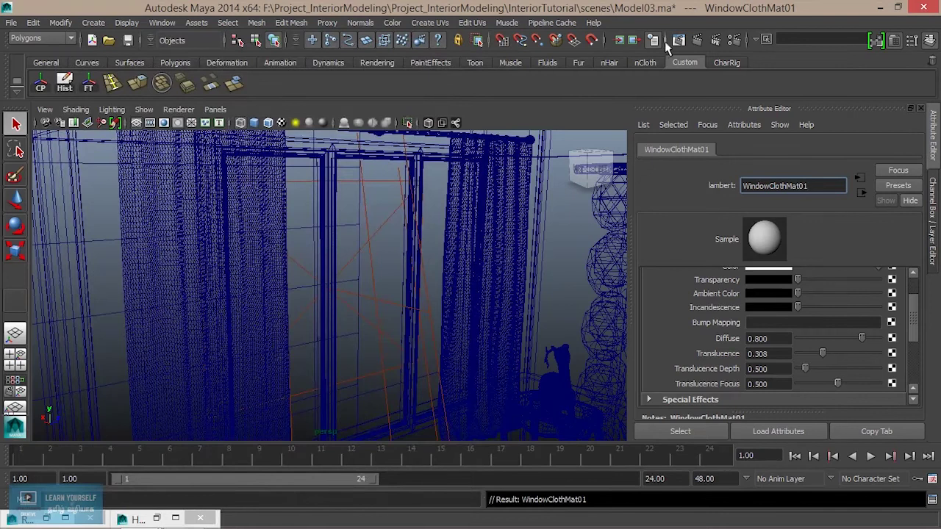
left_click(678, 41)
left_click_drag(369, 29, 391, 28)
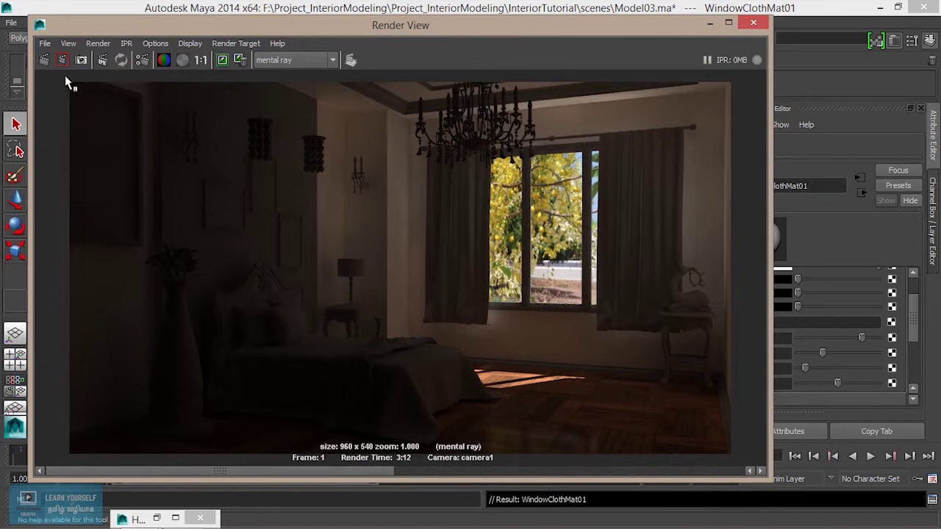
Re-render the bedroom and compare the bright-curtain result with the earlier darker render.
left_click(45, 61)
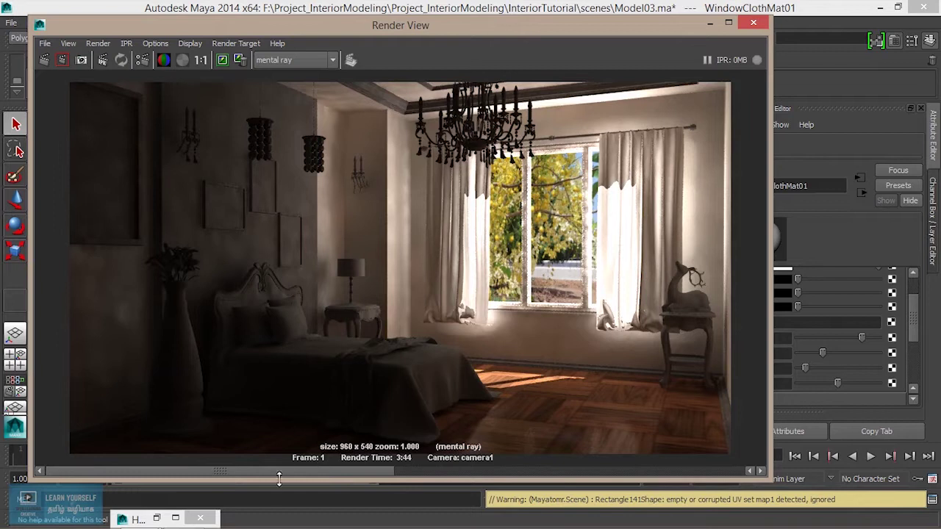
left_click(496, 474)
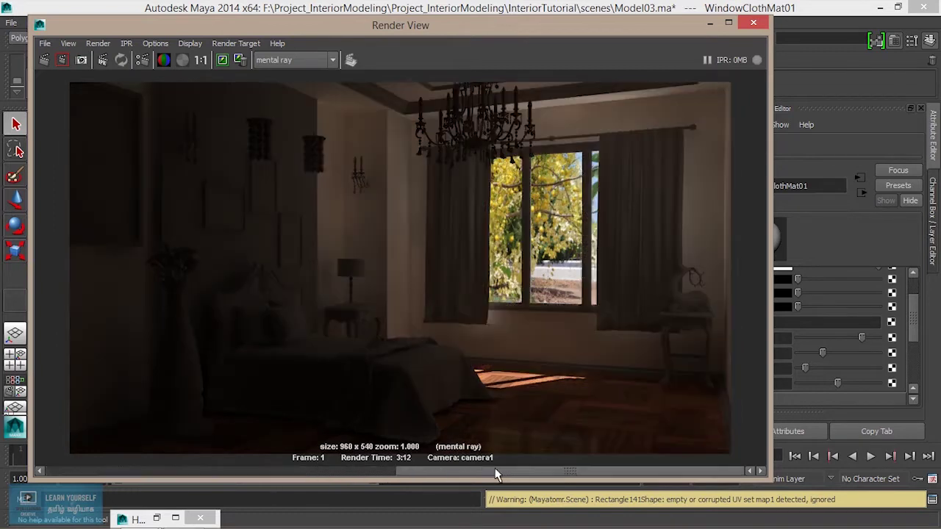
left_click(348, 475)
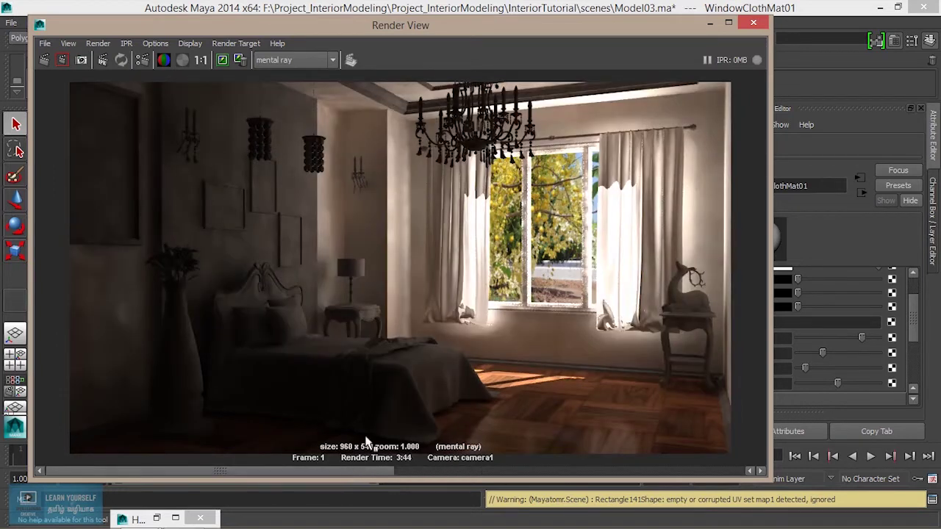
scroll(521, 388, "up", 5)
middle_click_drag(521, 387, 375, 345, "alt")
scroll(375, 345, "up", 2)
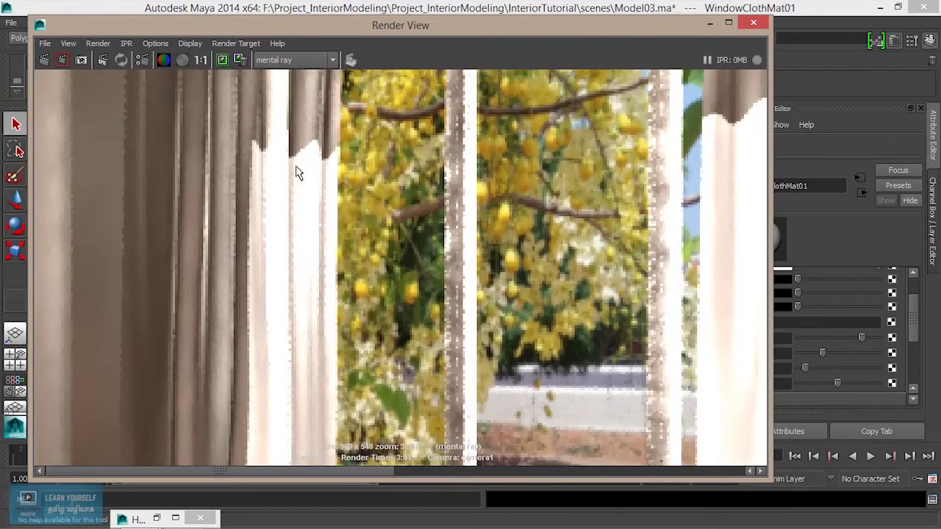
Pan across the new render to inspect curtains and headboard, then close Render View.
scroll(332, 273, "down", 1)
scroll(351, 348, "down", 3)
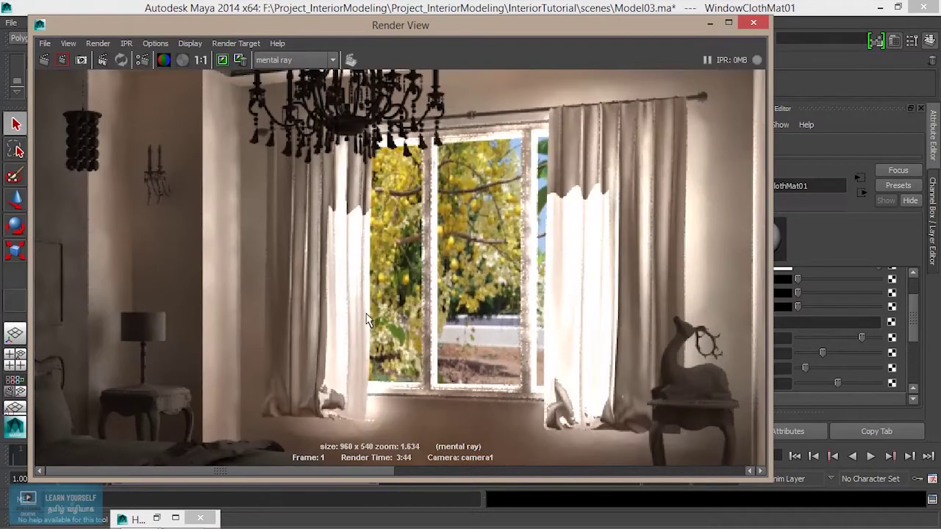
scroll(352, 354, "down", 3)
middle_click_drag(405, 409, 405, 231, "alt")
scroll(401, 347, "up", 2)
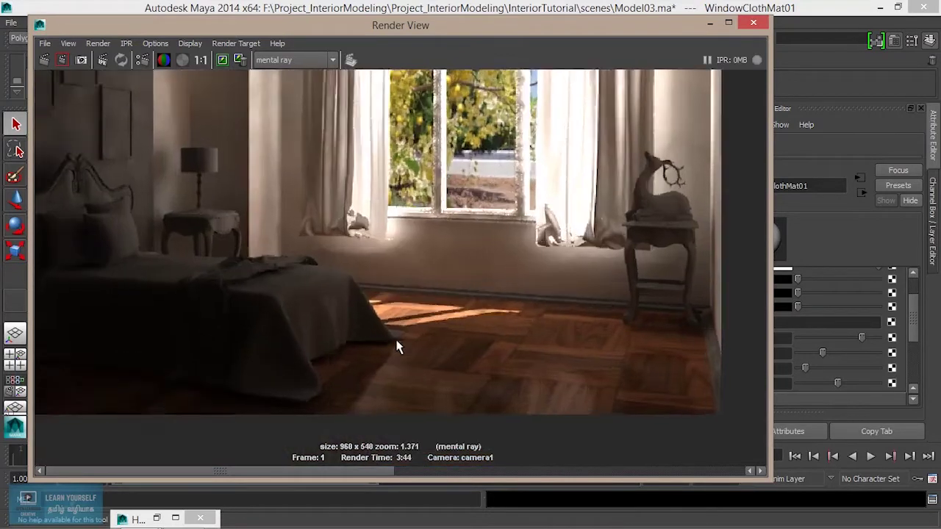
scroll(400, 346, "up", 1)
middle_click_drag(285, 306, 409, 318, "alt")
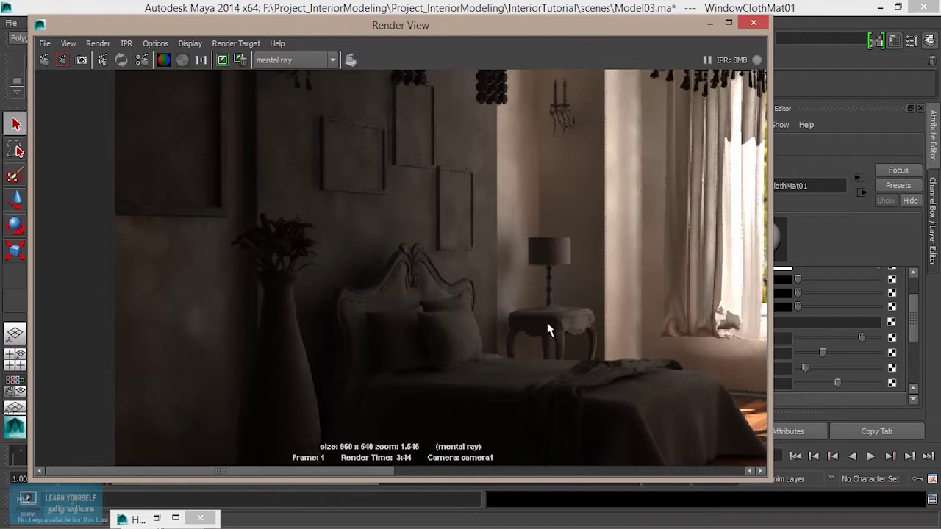
middle_click_drag(547, 325, 180, 392, "alt")
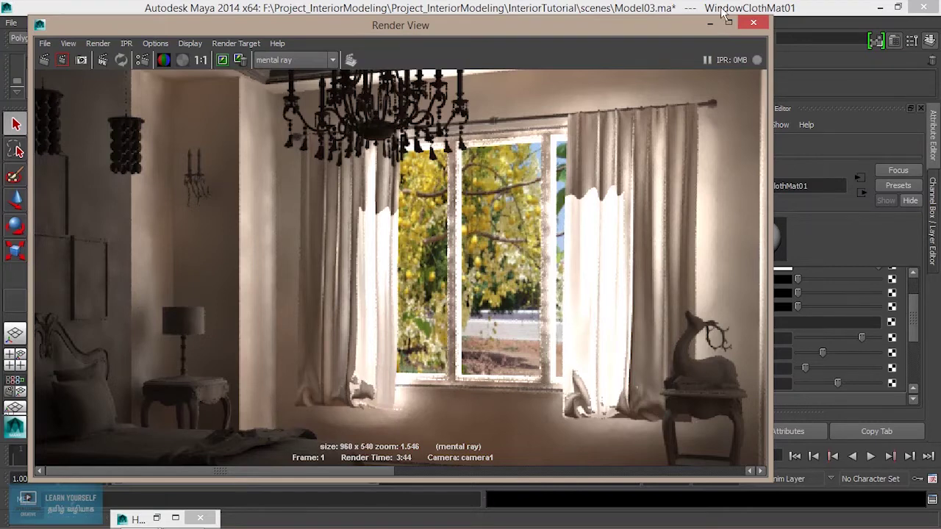
left_click(709, 24)
mouse_move(331, 353)
left_mouse_down("alt")
mouse_move(264, 365)
mouse_move(304, 279)
mouse_move(404, 267)
mouse_move(316, 175)
left_mouse_up("alt")
Select the wall object pCube1 in smooth-shaded view and orbit to see the wall.
left_click(317, 175)
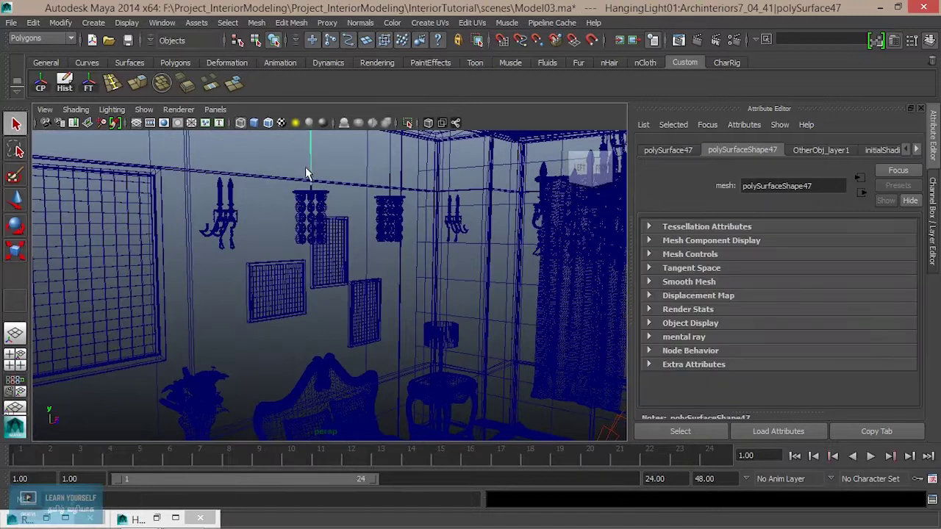
left_click(191, 249)
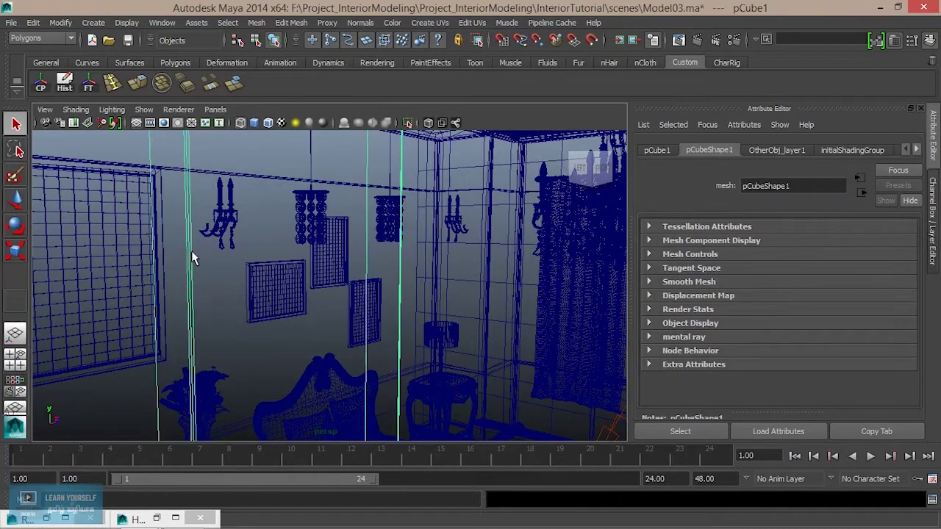
key("5")
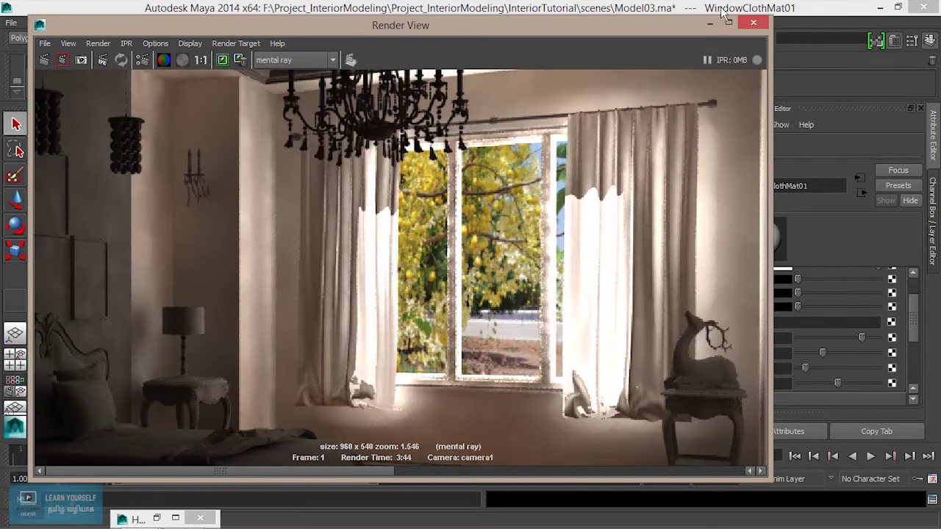
left_click(708, 25)
mouse_move(330, 353)
left_mouse_down("alt")
mouse_move(265, 365)
mouse_move(305, 270)
mouse_move(403, 266)
mouse_move(340, 353)
mouse_move(317, 175)
left_mouse_up("alt")
left_click(316, 175)
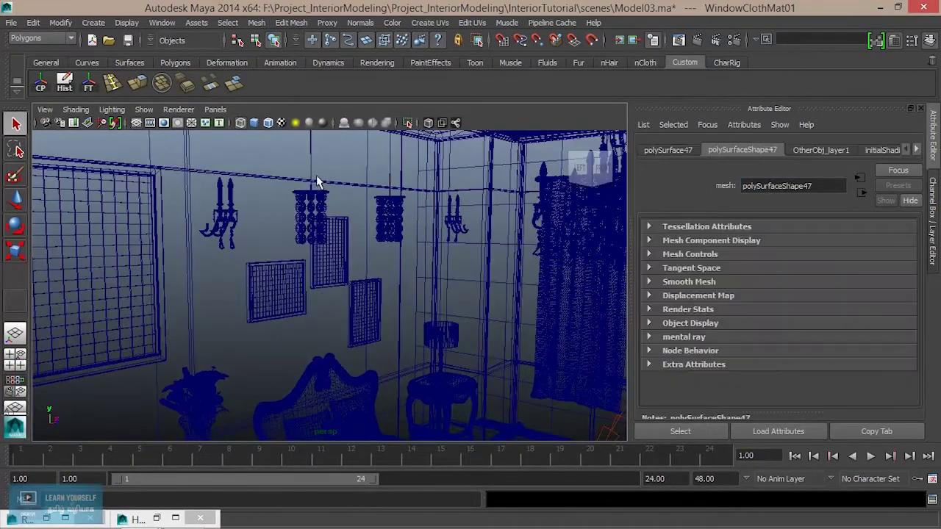
left_click(191, 249)
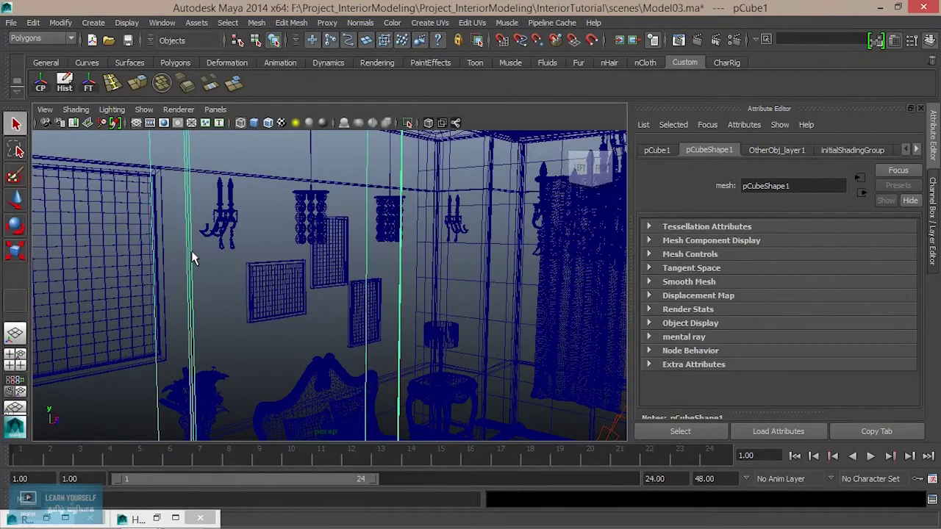
key("5")
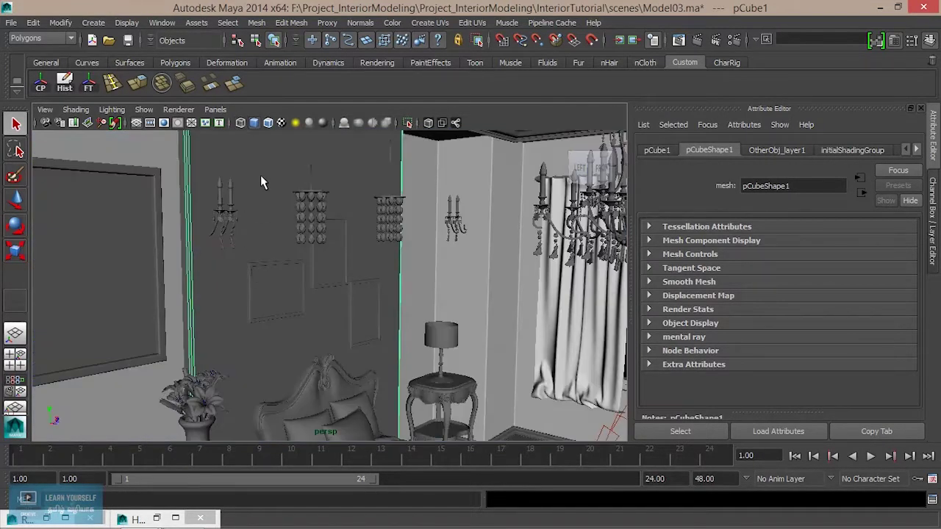
mouse_move(260, 175)
left_mouse_down("alt")
mouse_move(316, 224)
mouse_move(230, 240)
left_mouse_up("alt")
right_click_drag(230, 239, 220, 466)
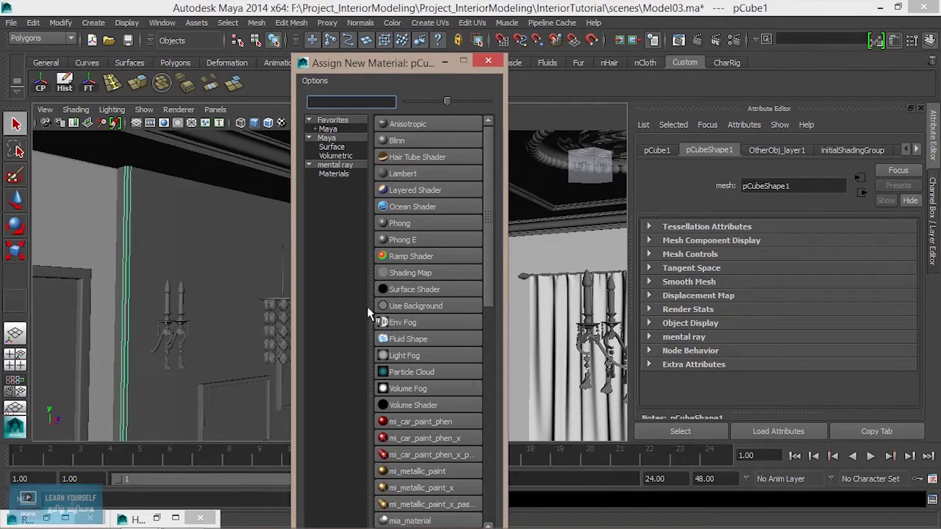
Assign a new Blinn material, blinn3, to pCube1 and darken its colour to V 0.073.
left_click(404, 140)
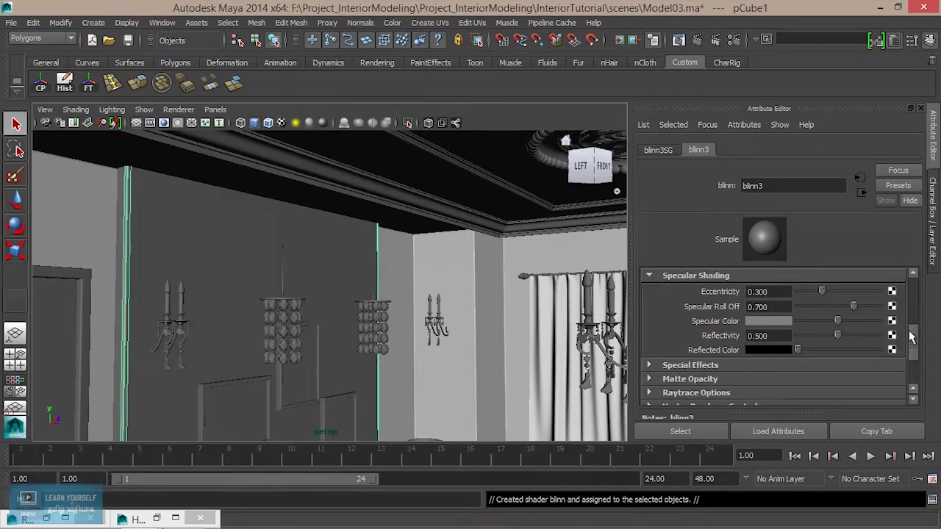
left_click_drag(914, 347, 911, 288)
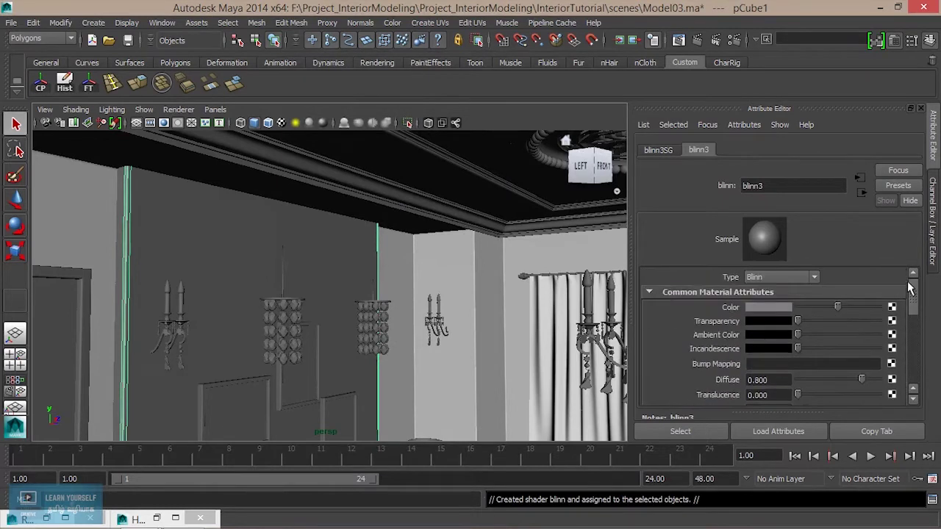
left_click(781, 310)
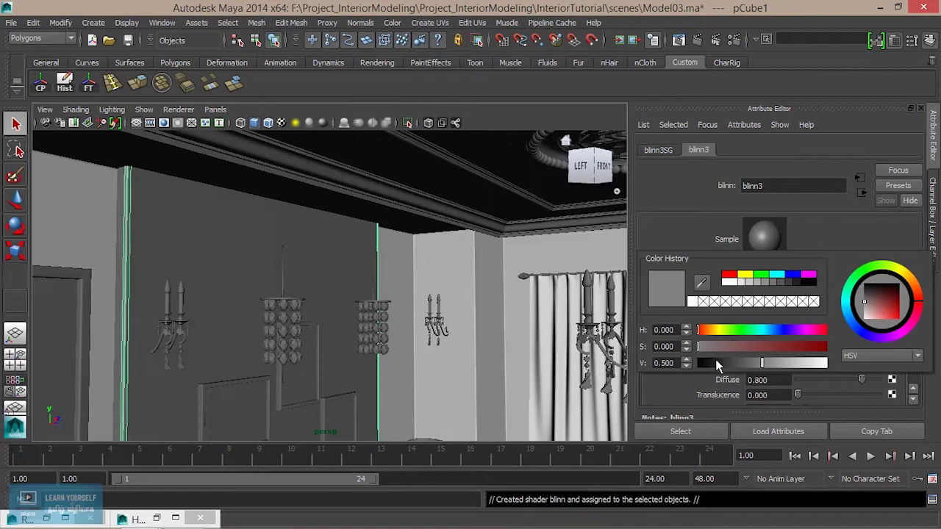
left_click(710, 363)
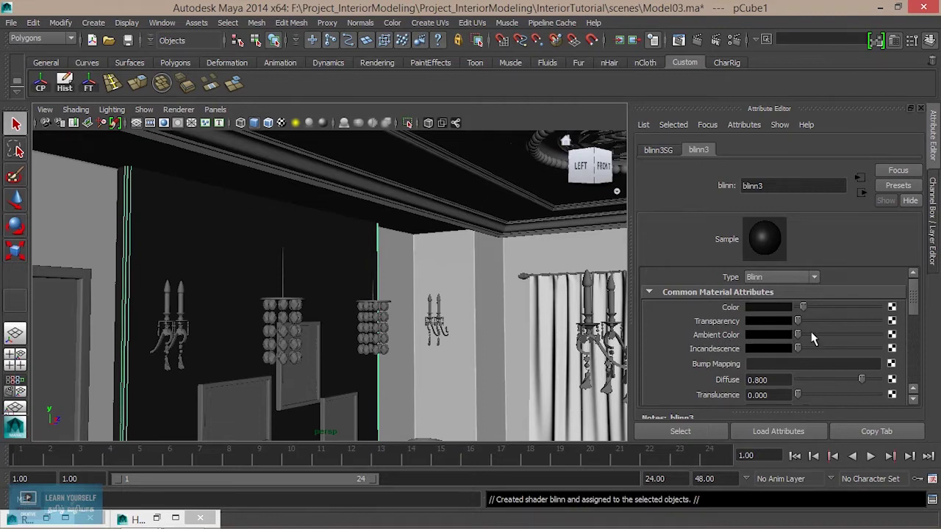
scroll(791, 343, "down", 2)
scroll(791, 346, "down", 1)
scroll(790, 346, "down", 2)
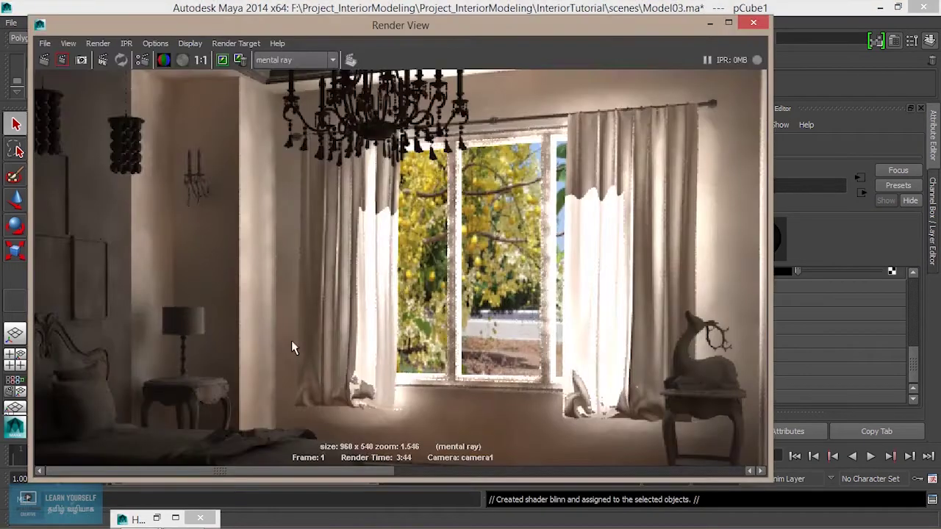
left_click(709, 24)
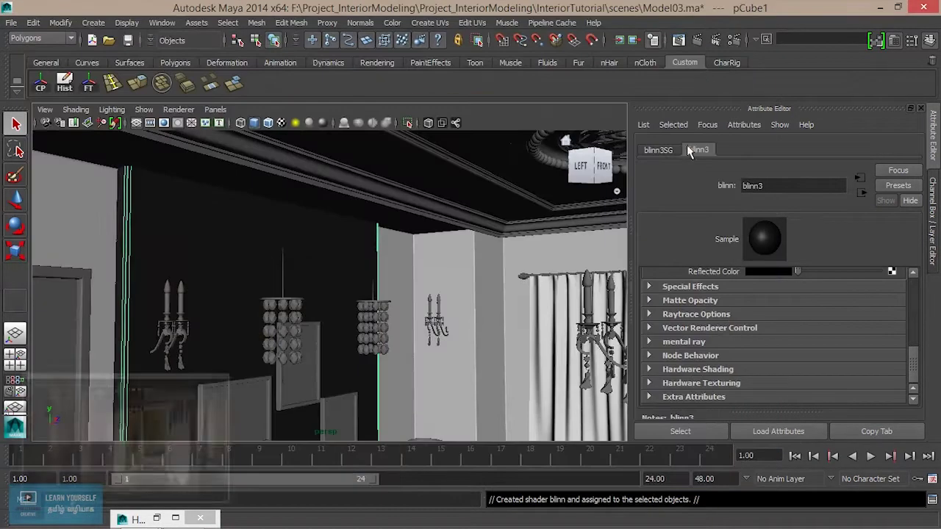
In the wall material's mental ray Photon Attributes, turn off Derive From Maya and take settings from Maya.
left_click(738, 344)
scroll(772, 358, "down", 3)
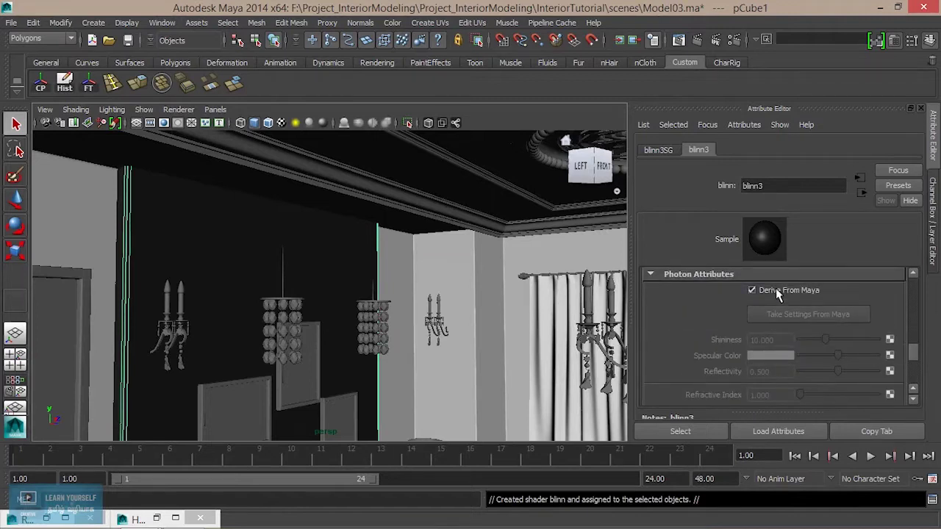
left_click(786, 289)
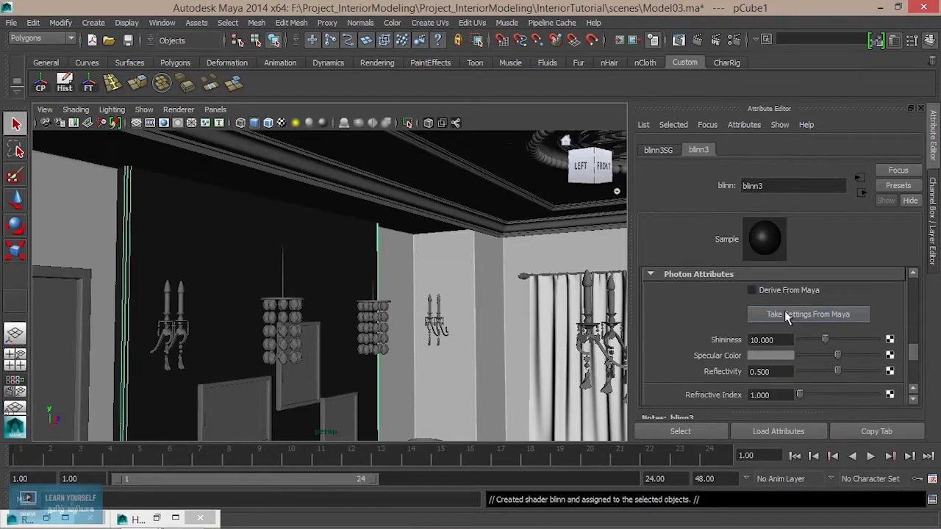
left_click(815, 322)
scroll(781, 371, "down", 2)
scroll(782, 372, "down", 2)
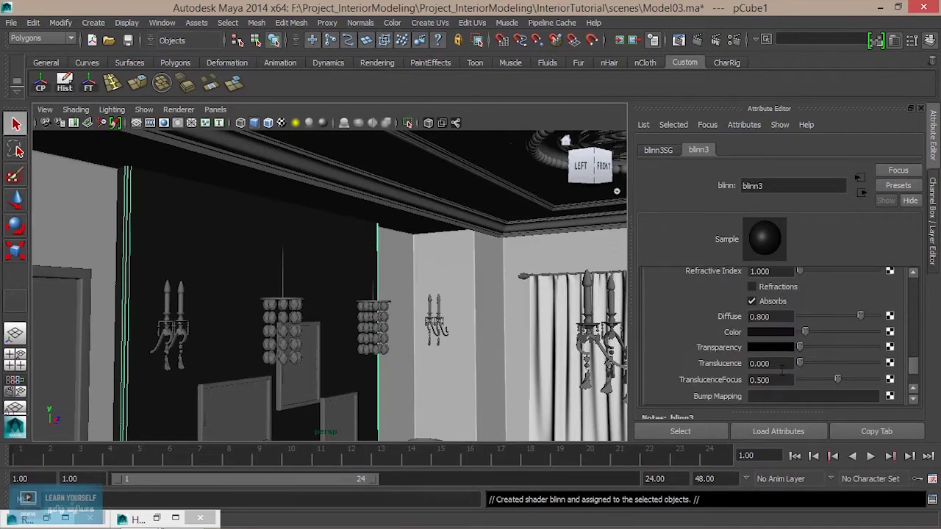
Set the material's photon colour to pure white.
left_click(789, 332)
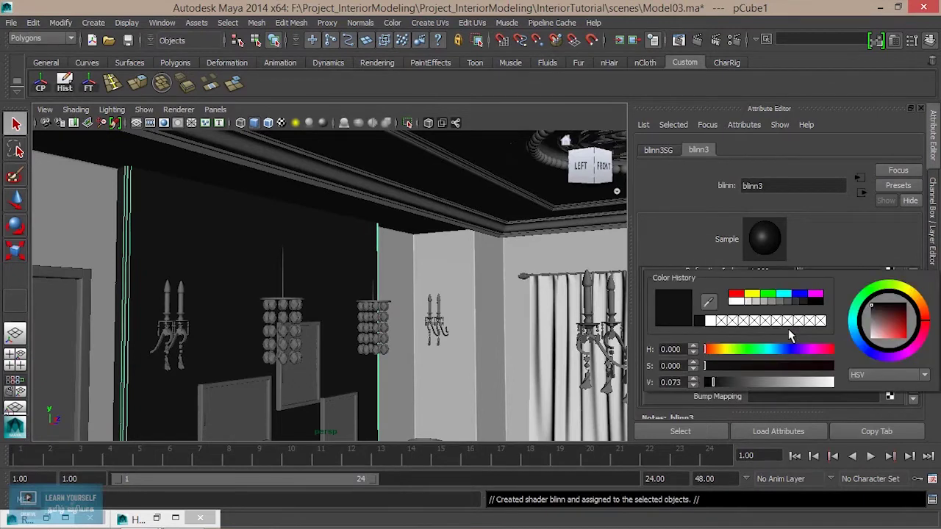
left_click(737, 303)
left_click_drag(756, 382, 834, 382)
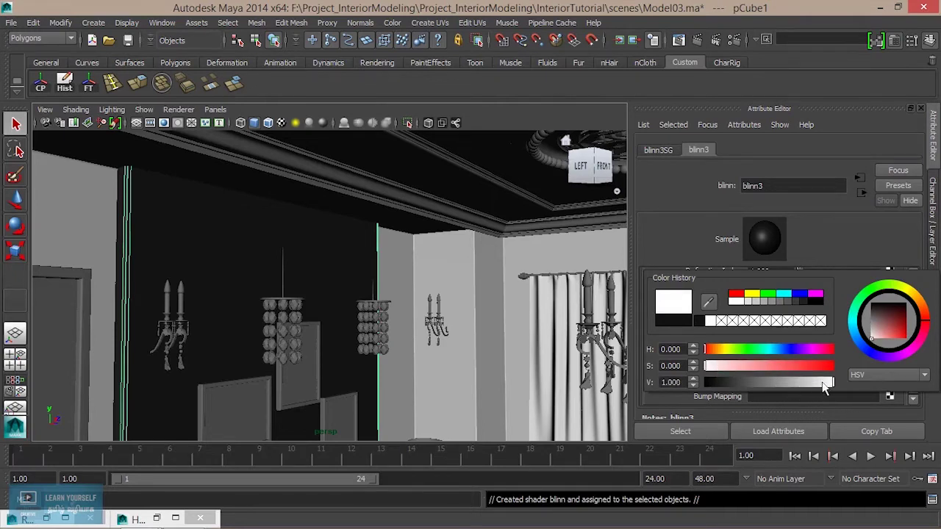
left_click(824, 383)
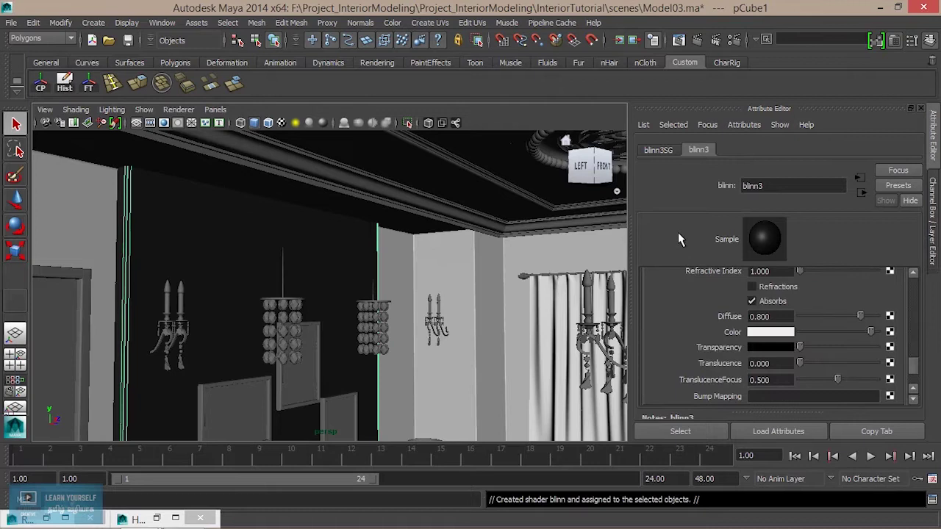
scroll(403, 352, "down", 4)
mouse_move(403, 347)
middle_mouse_down("alt")
mouse_move(409, 302)
mouse_move(413, 311)
middle_mouse_up("alt")
scroll(413, 311, "up", 3)
left_click_drag(431, 269, 443, 301, "alt")
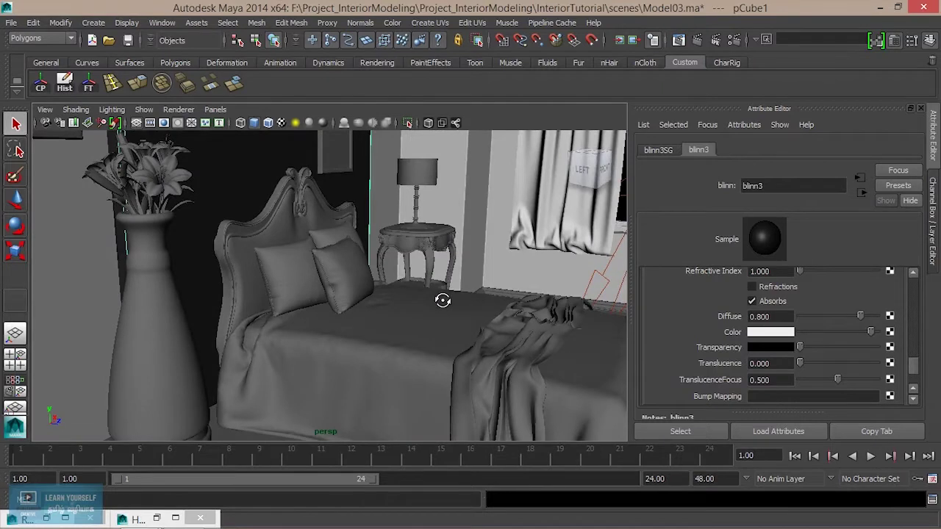
Frame and orbit around the nightstand top and body, then reselect the wall pCube1.
left_click(412, 255)
left_click_drag(431, 273, 366, 342, "alt")
key("f")
left_click(294, 373)
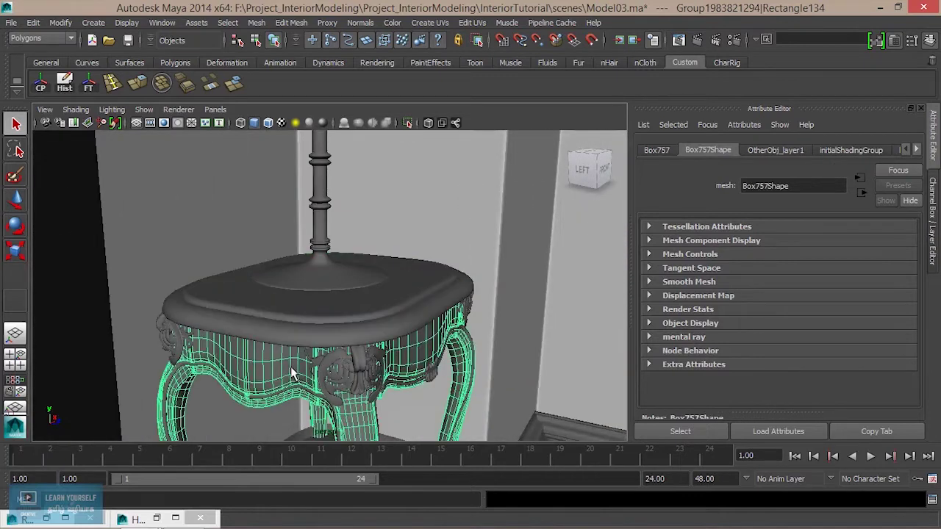
mouse_move(298, 379)
left_mouse_down("alt")
mouse_move(352, 375)
mouse_move(321, 379)
left_mouse_up("alt")
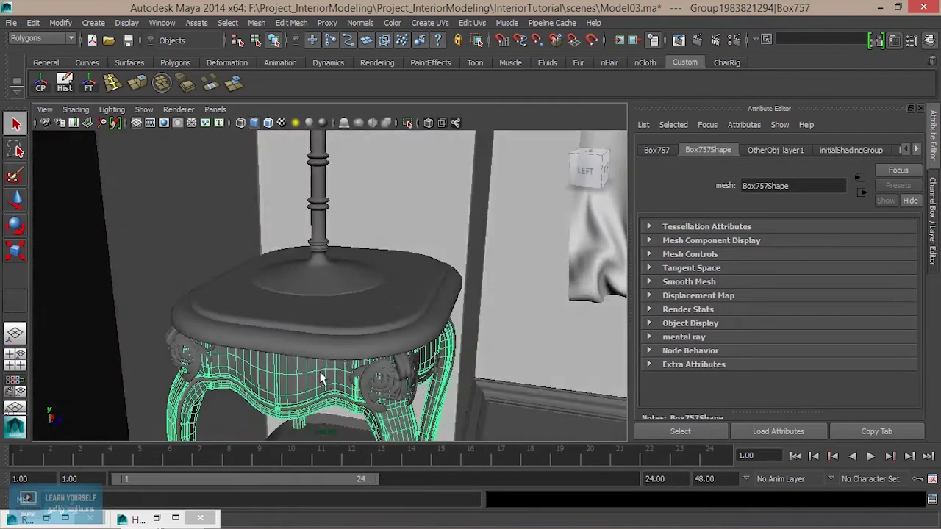
left_click(339, 316)
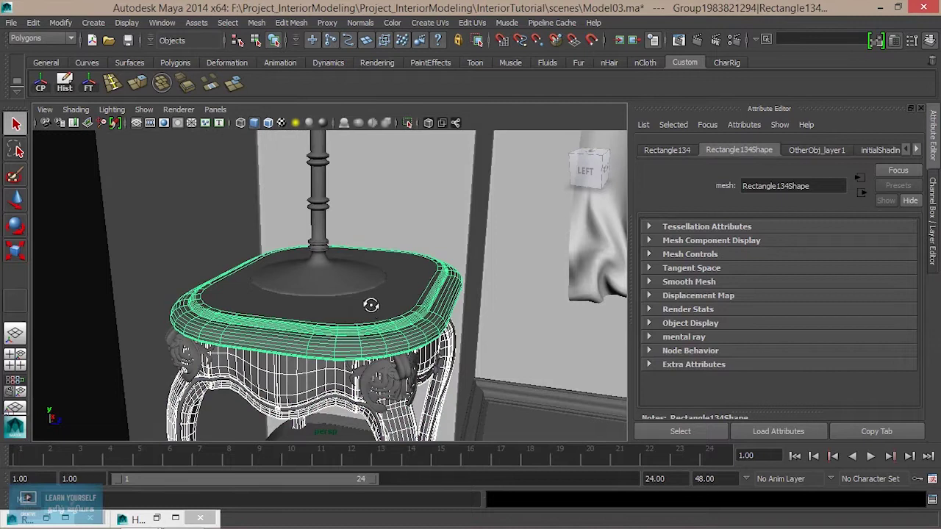
left_click_drag(371, 303, 374, 299, "alt")
right_click(313, 359)
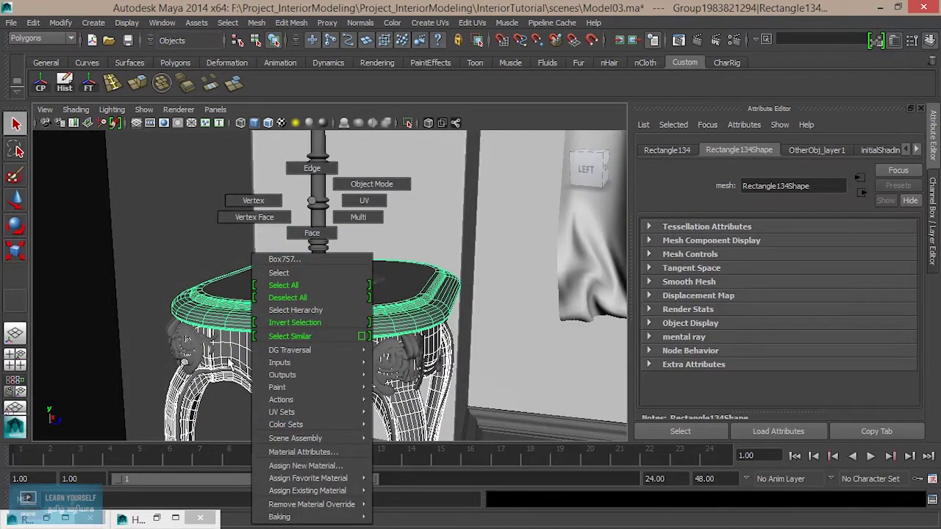
left_click(214, 346)
left_click(88, 315)
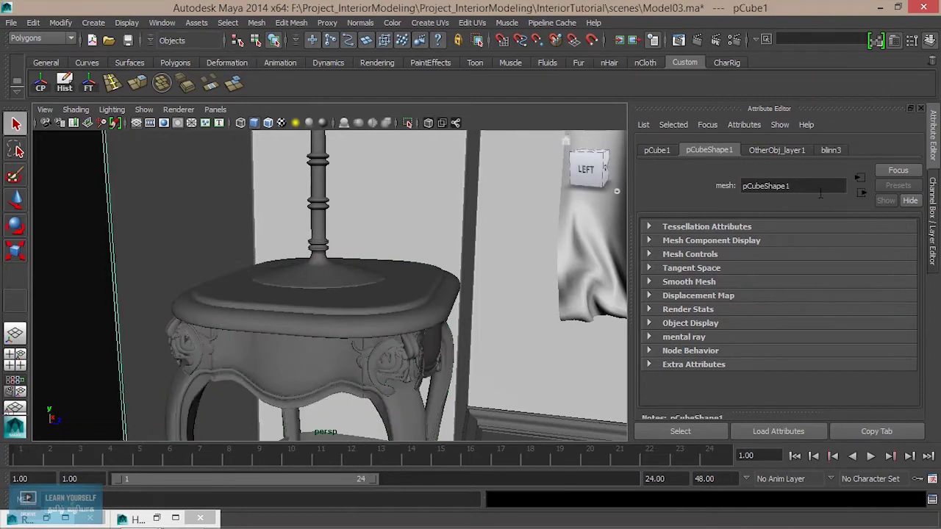
Rename the wall's blinn3 material to WallMat01.
double_click(809, 185)
left_click(831, 150)
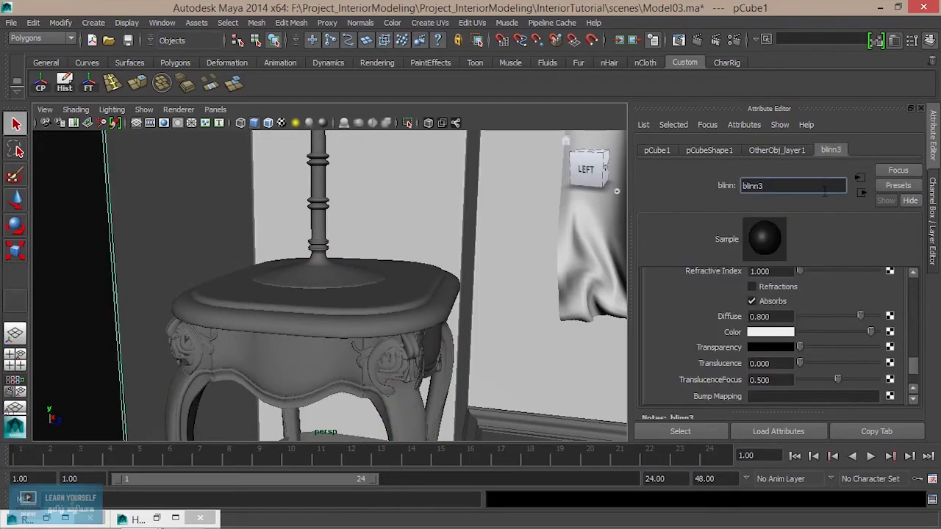
type("WallMar")
key("BackSpace")
type("t")
key("BackSpace")
key("BackSpace")
key("BackSpace")
type("Mar")
key("BackSpace")
type("t01")
key("Return")
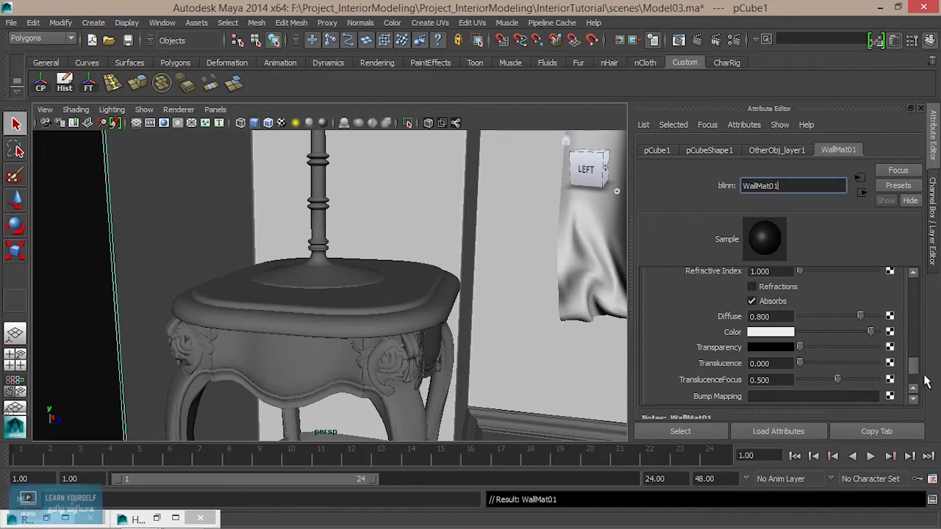
Add 'Black' so the material name becomes WallBlackMat01.
left_click_drag(916, 372, 917, 339)
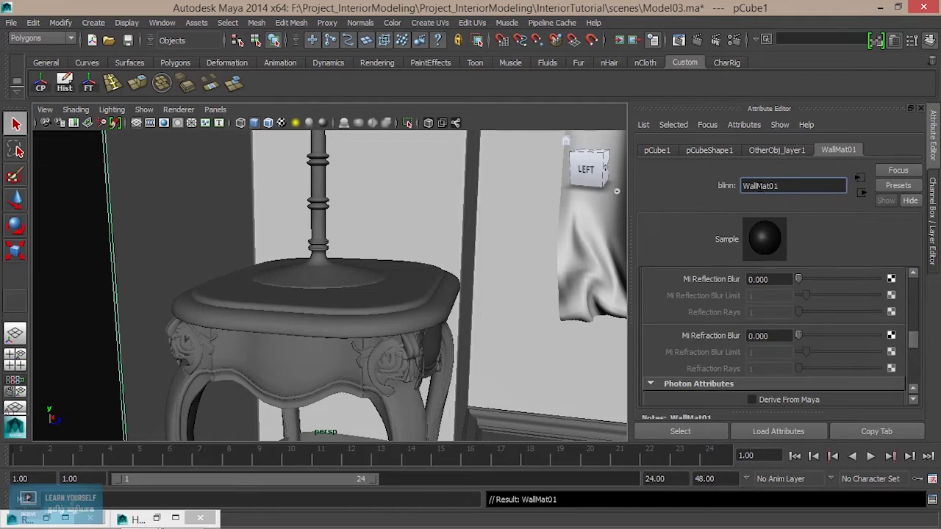
type("Bk")
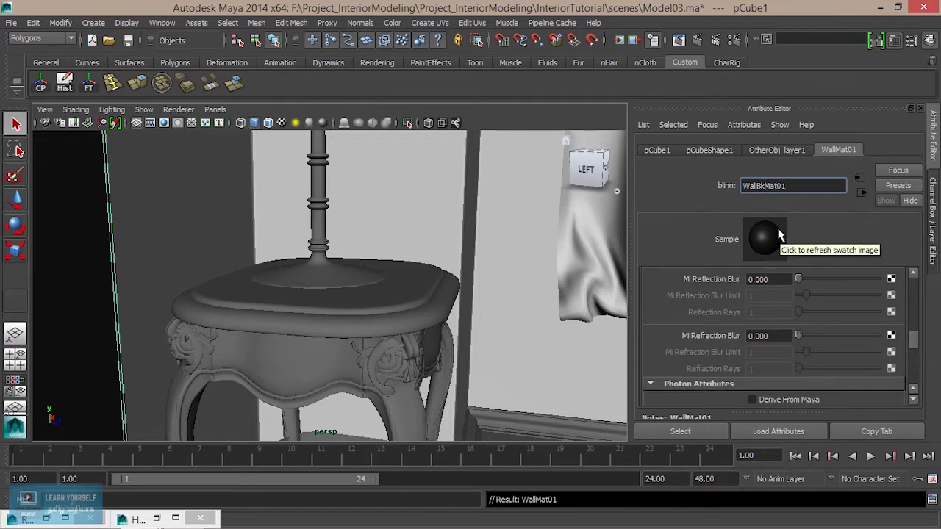
type("lack")
key("Return")
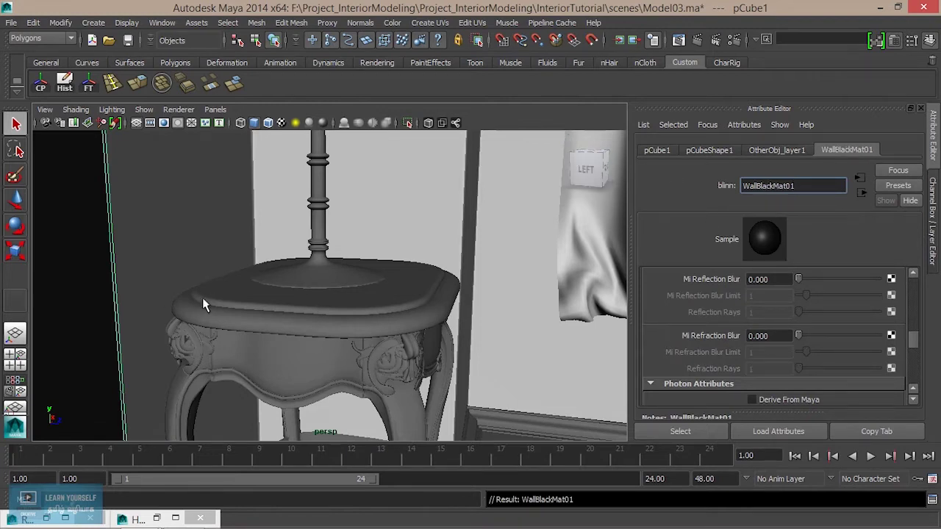
left_click(259, 296)
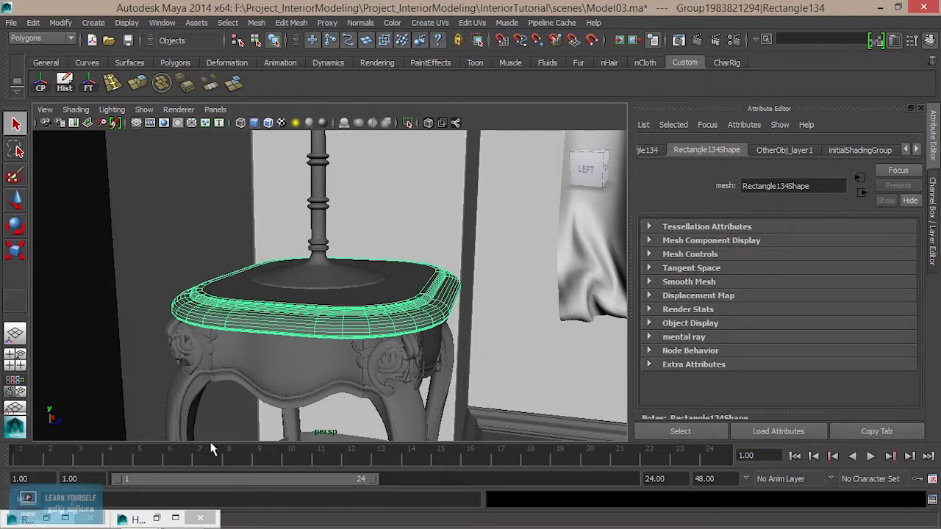
Create a new Blinn material in Hypershade and rename it WoodMat01.
left_click(154, 524)
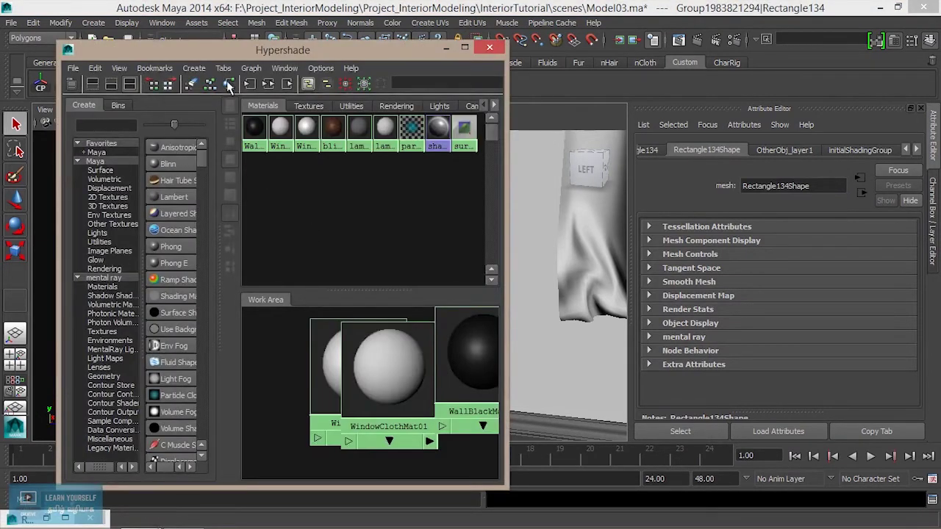
left_click(209, 86)
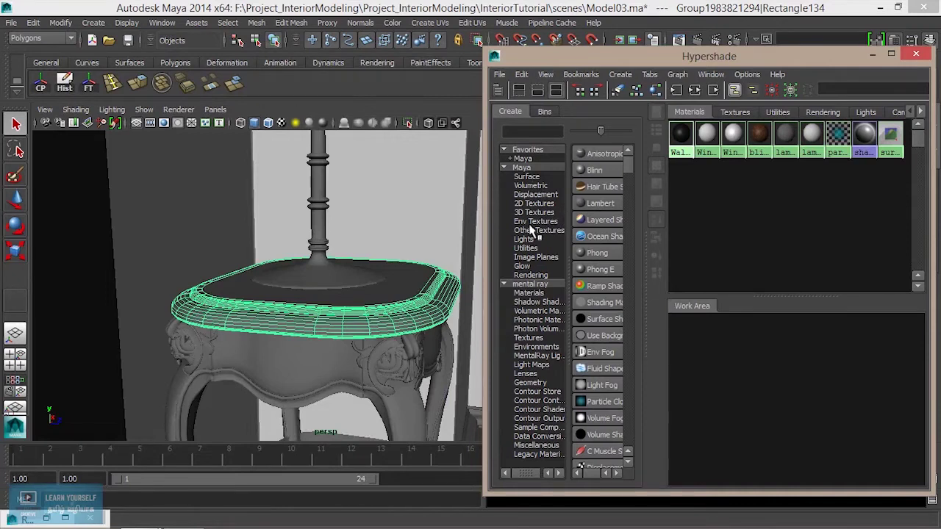
left_click(597, 171)
key("f")
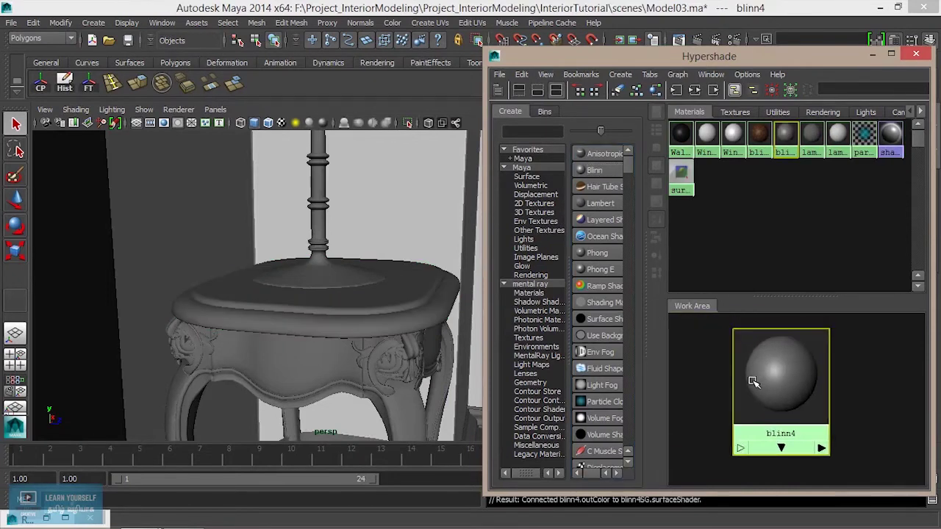
key("ctrl+a")
left_click_drag(775, 63, 427, 45)
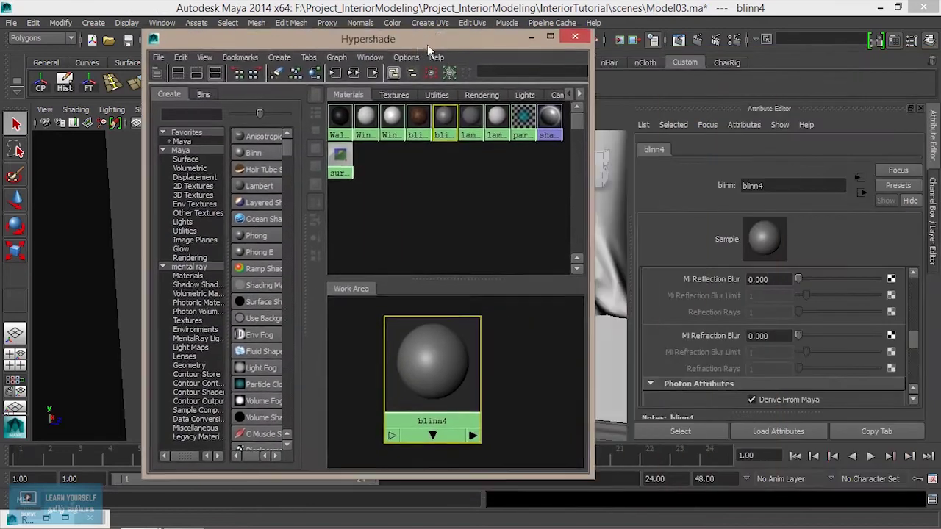
double_click(752, 186)
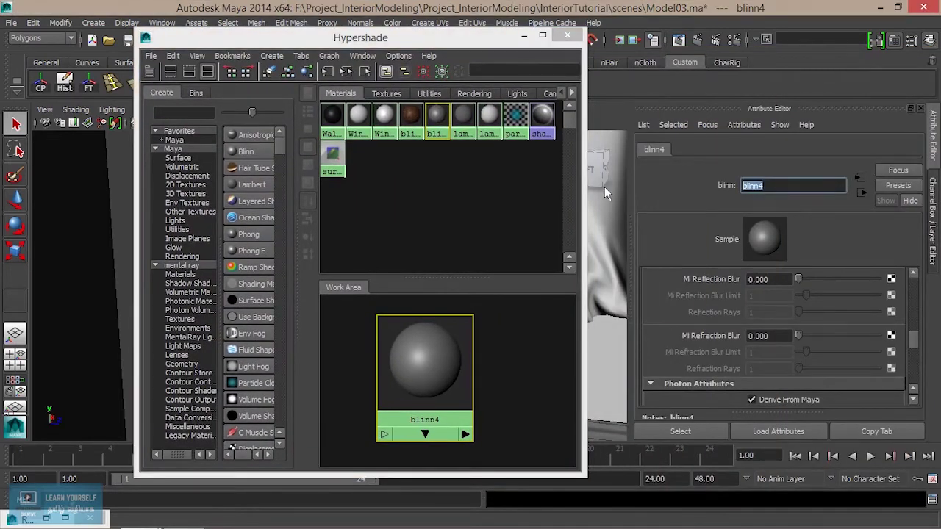
type("WoodMat01")
key("Return")
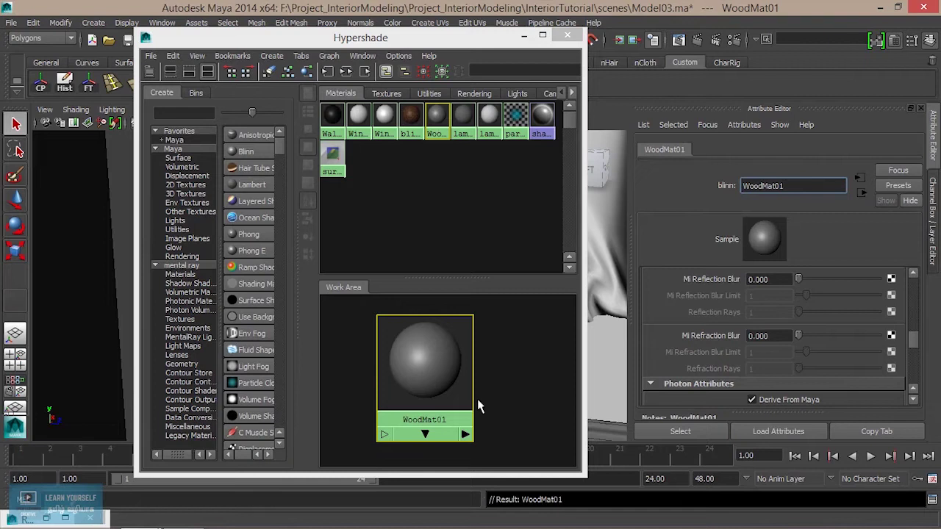
Colour WoodMat01 orange-brown (H 28.523, S 1.000, V 0.706).
scroll(839, 329, "up", 3)
scroll(839, 329, "up", 5)
scroll(844, 352, "up", 3)
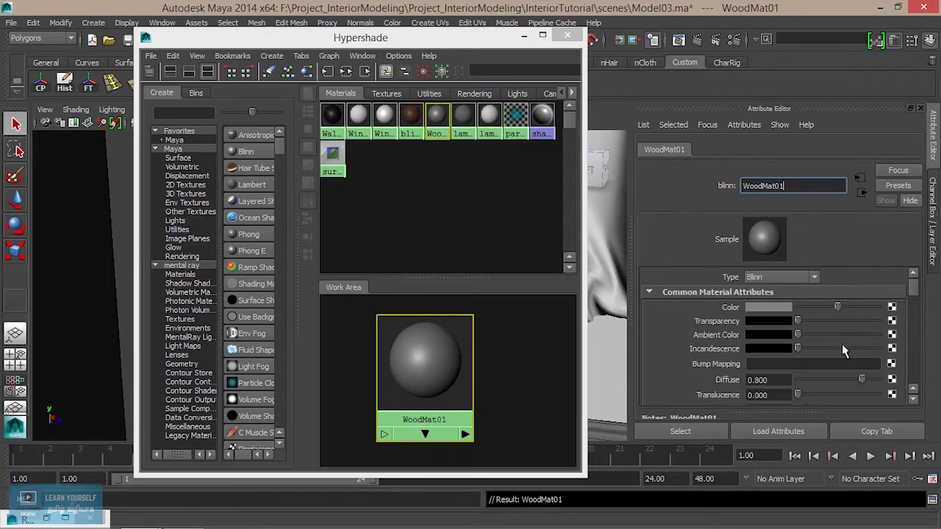
left_click(761, 307)
left_click_drag(885, 302, 899, 312)
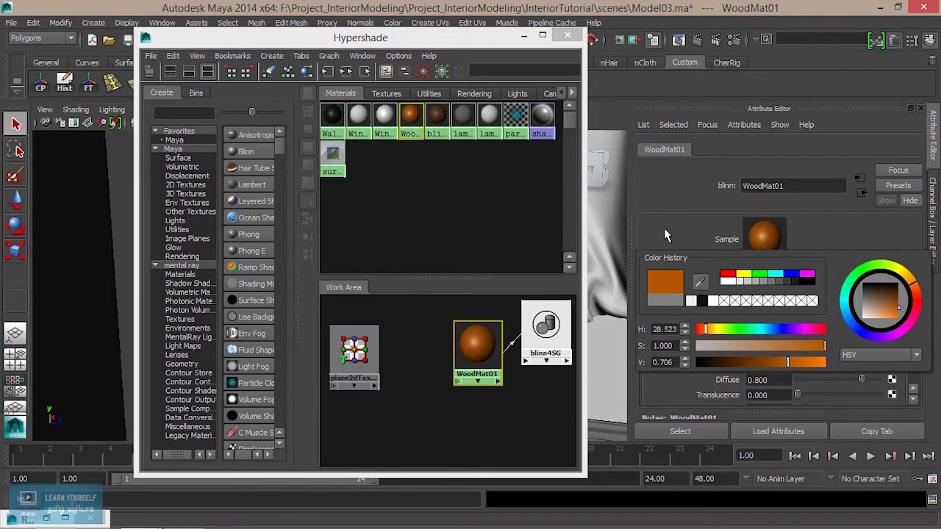
left_click(525, 39)
Assign WoodMat01 to the side table's body and legs, then orbit to inspect it.
left_click(404, 313)
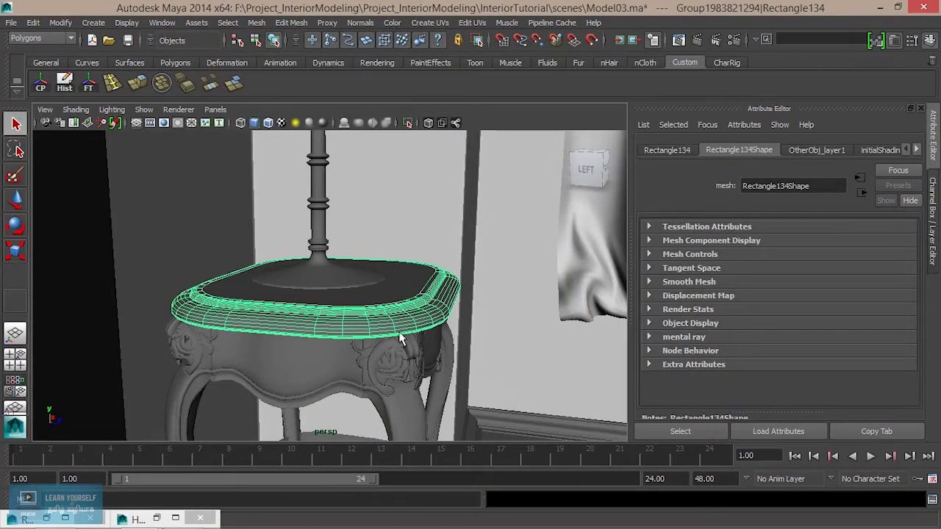
left_click_drag(383, 394, 292, 319, "alt")
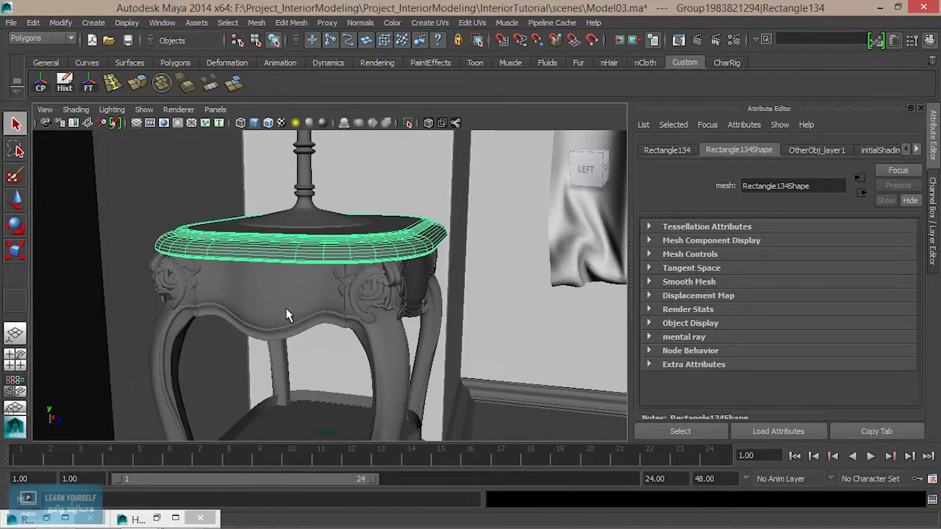
left_click(287, 309, "shift")
right_click(291, 295)
mouse_move(287, 491)
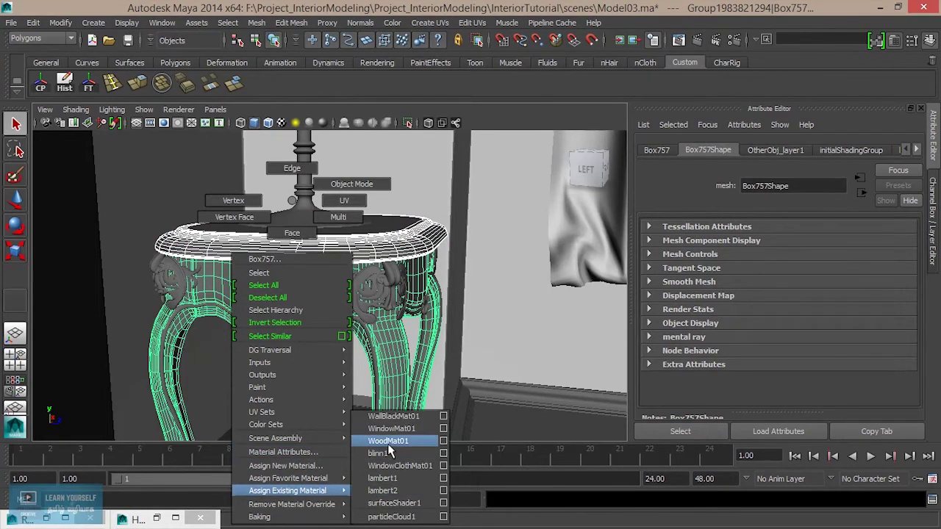
left_click(388, 442)
right_click_drag(390, 450, 409, 348, "alt")
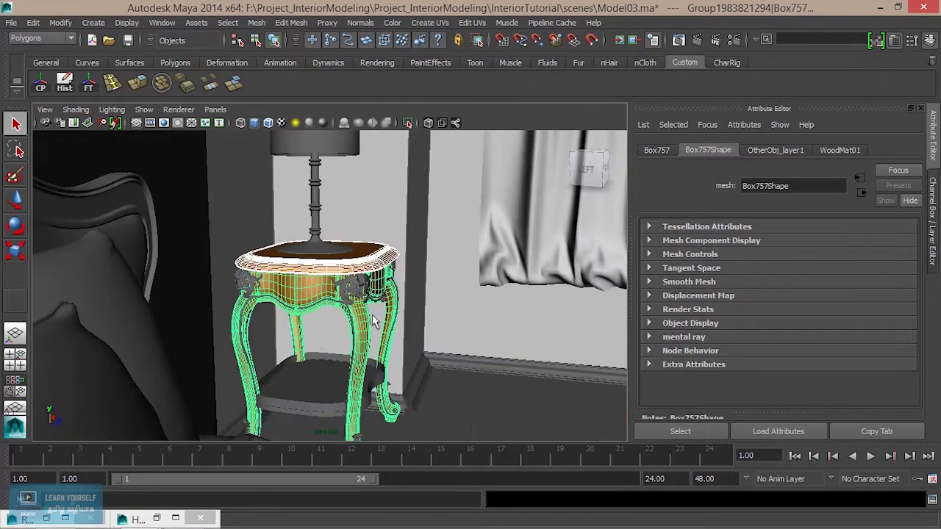
left_click_drag(408, 348, 339, 303, "alt")
mouse_move(369, 326)
right_mouse_down("alt")
mouse_move(429, 343)
mouse_move(412, 331)
right_mouse_up("alt")
left_click_drag(412, 330, 397, 323, "alt")
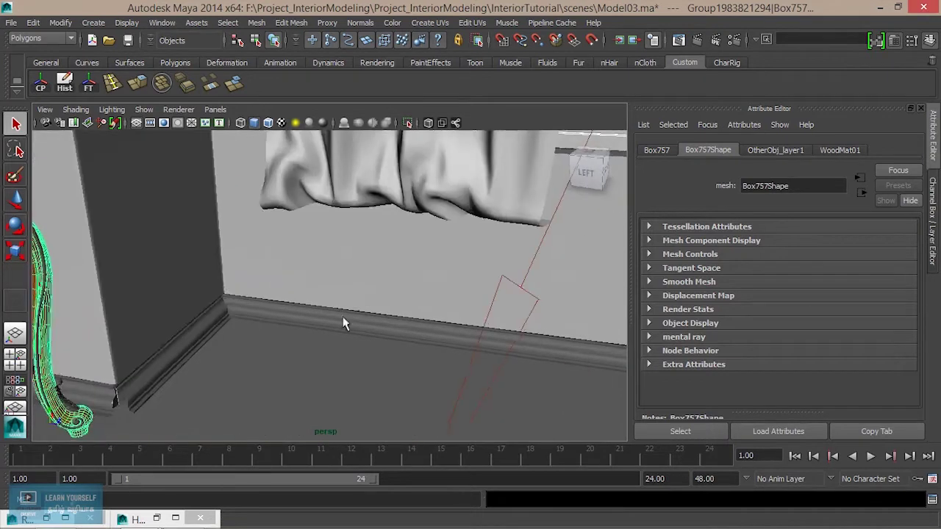
right_click_drag(397, 323, 400, 319, "alt")
mouse_move(400, 319)
left_mouse_down("alt")
mouse_move(315, 303)
mouse_move(204, 304)
left_mouse_up("alt")
right_click_drag(204, 304, 342, 326, "alt")
mouse_move(342, 326)
left_mouse_down("alt")
mouse_move(368, 315)
mouse_move(412, 245)
left_mouse_up("alt")
Select the table's top rim and legs and apply WoodMat01 to the whole table.
left_click(410, 249)
left_click(402, 279)
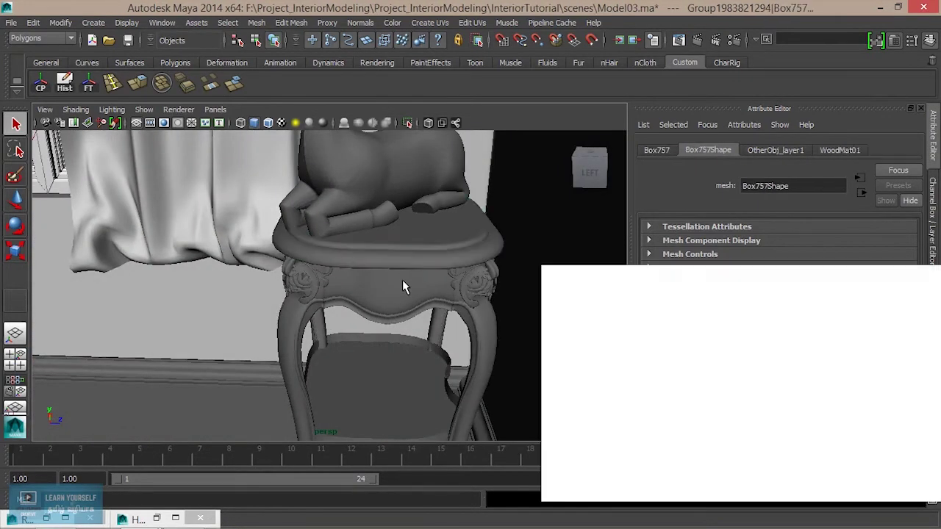
left_click(409, 252)
left_click(403, 280)
left_click(896, 484)
right_click_drag(465, 280, 461, 280)
mouse_move(404, 322)
middle_mouse_down("alt")
mouse_move(475, 330)
mouse_move(275, 311)
mouse_move(571, 299)
middle_mouse_up("alt")
mouse_move(338, 298)
middle_mouse_down("alt")
mouse_move(441, 278)
mouse_move(487, 322)
mouse_move(378, 284)
middle_mouse_up("alt")
Select the carved headboard frame pieces, including the top scroll, for WoodMat01.
left_click(224, 208)
mouse_move(224, 208)
left_mouse_down("alt")
mouse_move(336, 252)
mouse_move(382, 251)
left_mouse_up("alt")
left_click(357, 257, "shift")
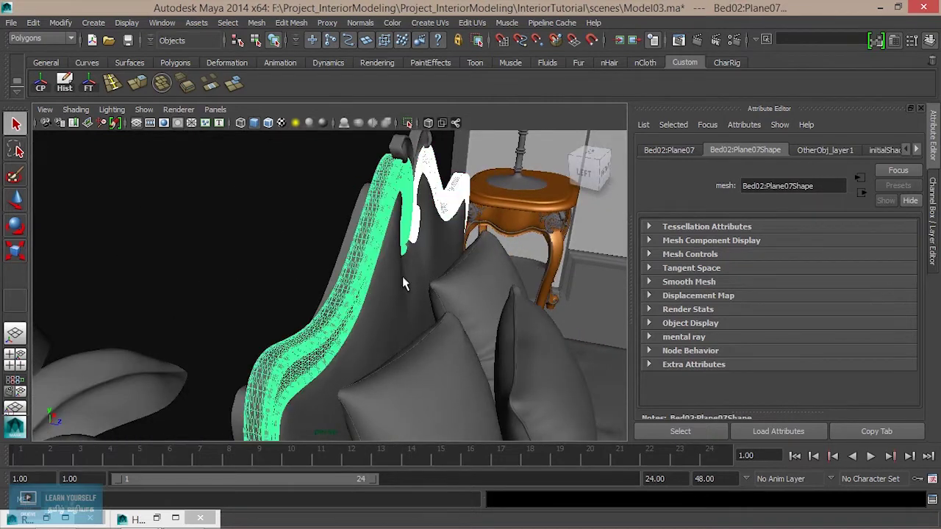
left_click(400, 151, "shift")
left_click(361, 221, "shift")
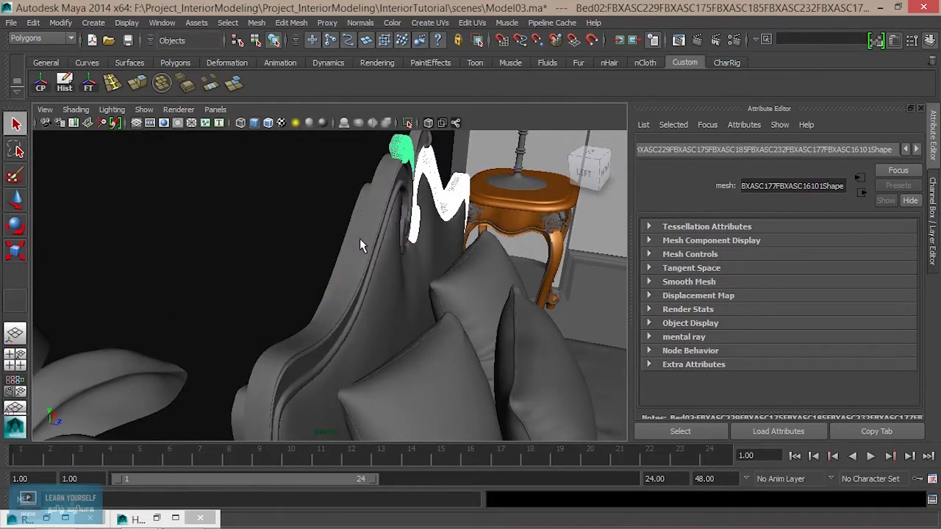
left_click_drag(374, 266, 269, 237, "alt")
left_click(258, 216, "shift")
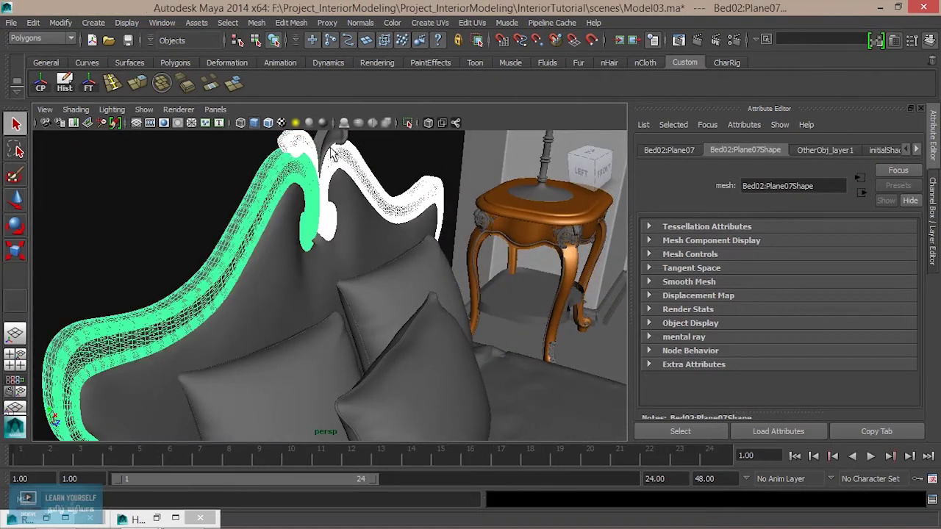
left_click(311, 141, "shift")
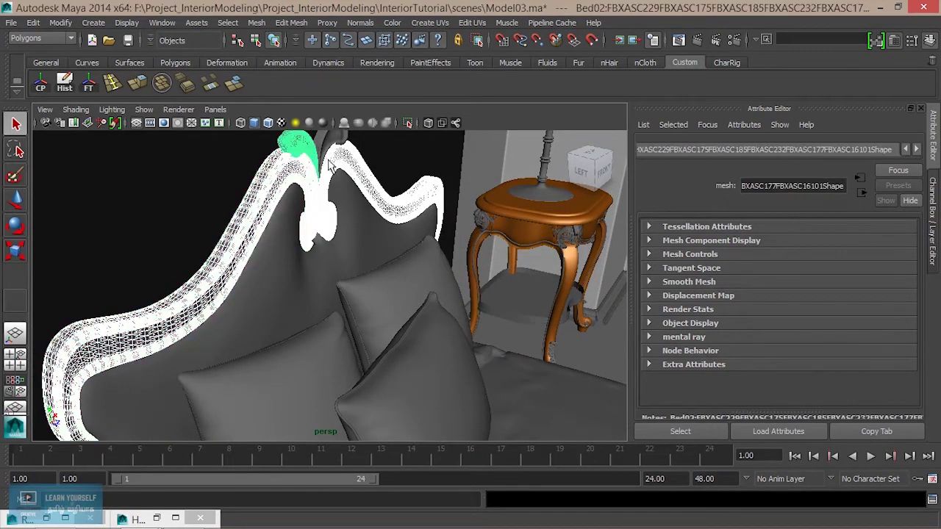
middle_click_drag(311, 144, 318, 205, "alt")
scroll(318, 205, "up", 3)
left_click(288, 182, "shift")
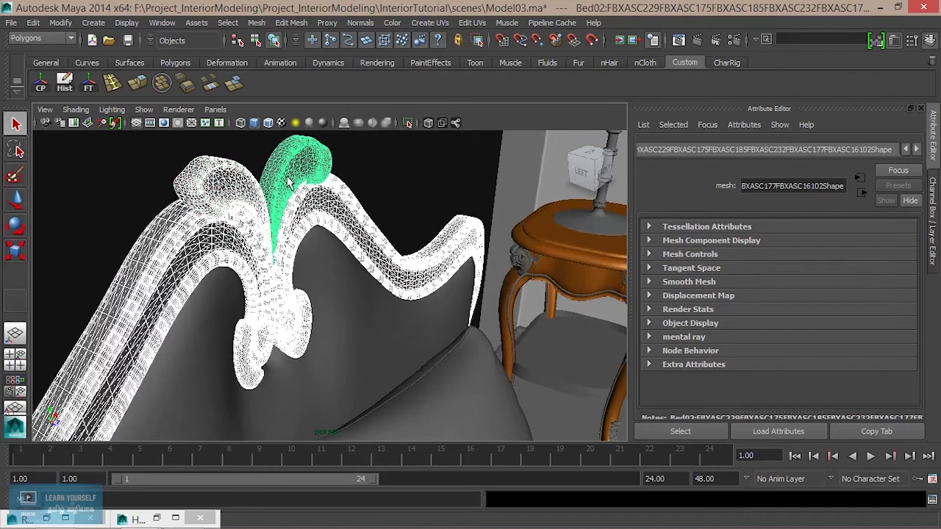
scroll(289, 183, "down", 3)
scroll(319, 273, "down", 3)
mouse_move(361, 315)
middle_mouse_down("alt")
mouse_move(351, 210)
mouse_move(336, 280)
mouse_move(73, 294)
mouse_move(259, 347)
mouse_move(254, 385)
mouse_move(241, 384)
mouse_move(348, 353)
mouse_move(350, 333)
mouse_move(411, 294)
mouse_move(400, 240)
middle_mouse_up("alt")
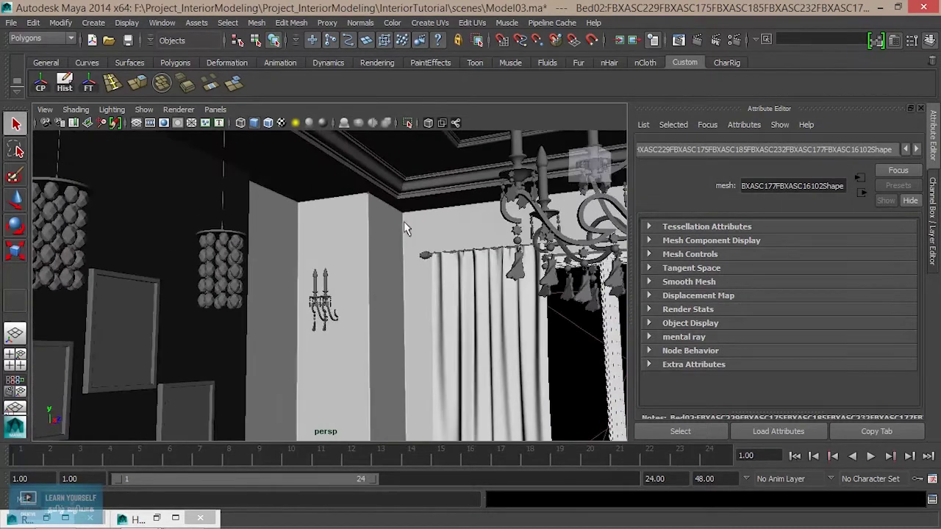
Select the two ceiling moldings and the medallion, then render the room from camera1.
left_click(404, 194)
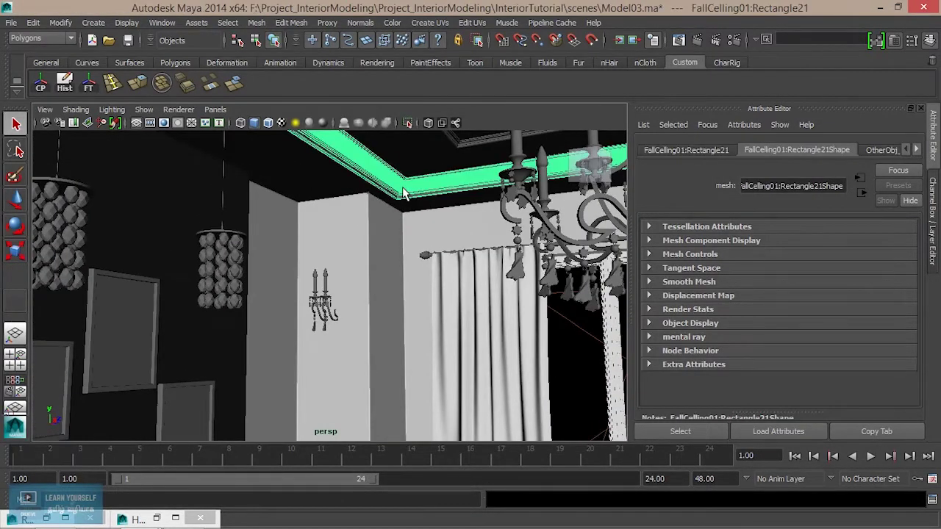
mouse_move(398, 214)
left_mouse_down("alt")
mouse_move(382, 243)
mouse_move(392, 239)
left_mouse_up("alt")
left_click(393, 239)
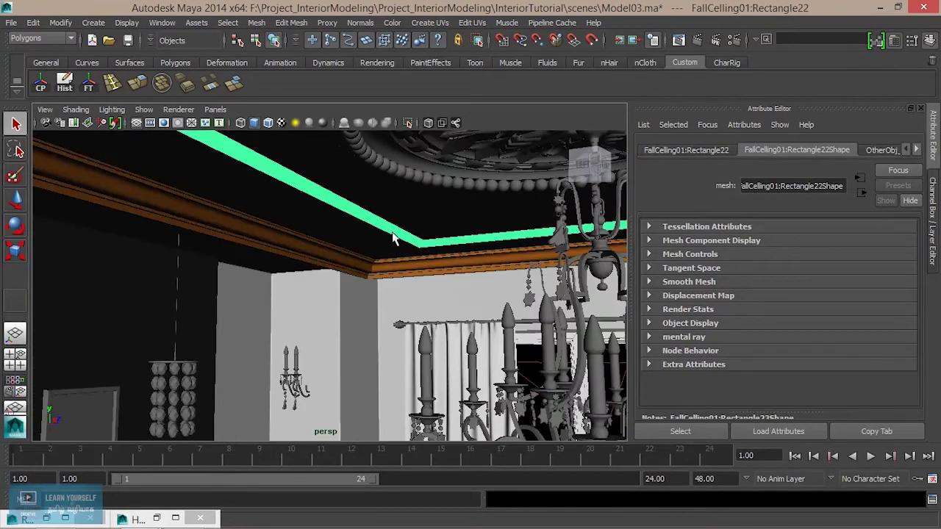
left_click(443, 182)
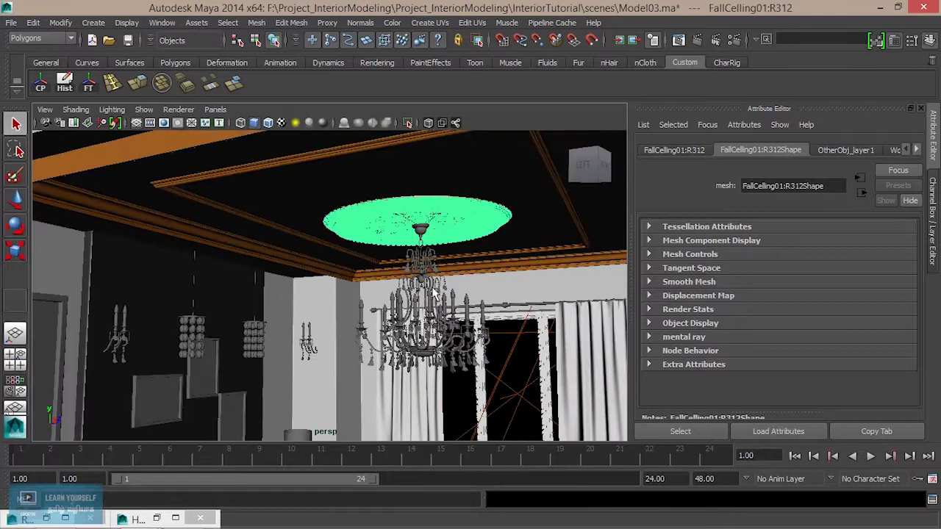
left_click(388, 248)
left_click(394, 239)
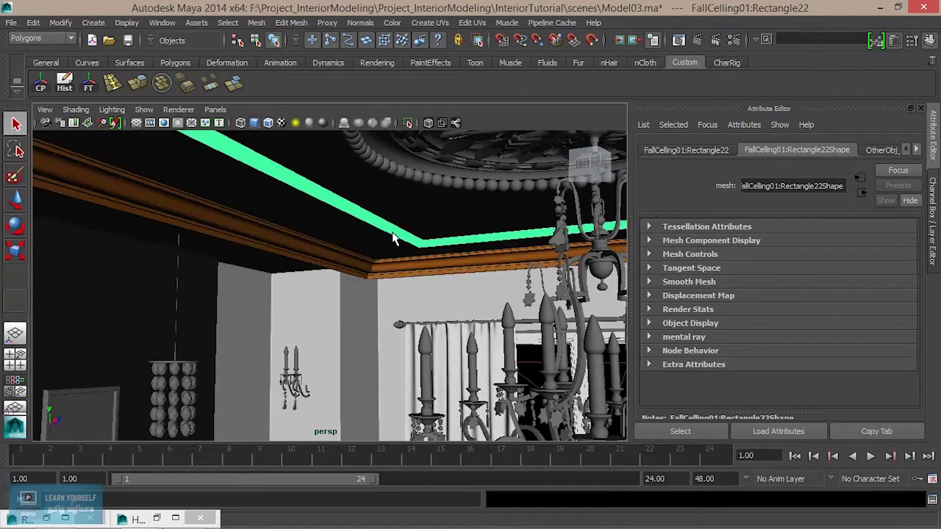
left_click(444, 182)
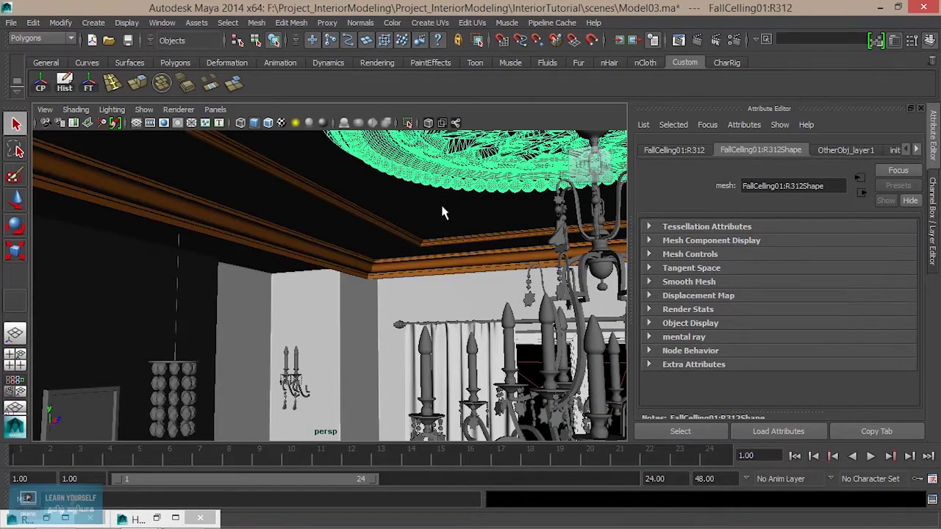
scroll(442, 211, "down", 5)
left_click_drag(442, 212, 289, 270, "alt")
right_click_drag(289, 271, 372, 318, "alt")
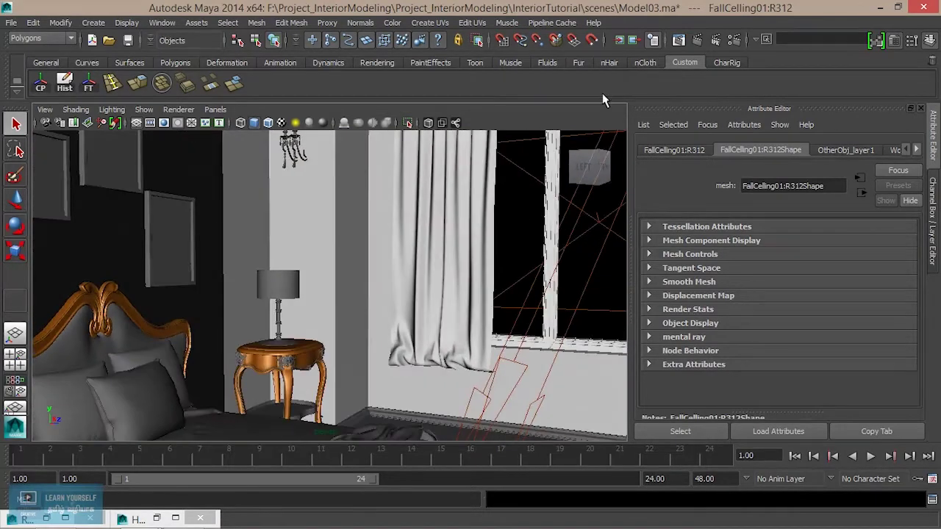
left_click(677, 41)
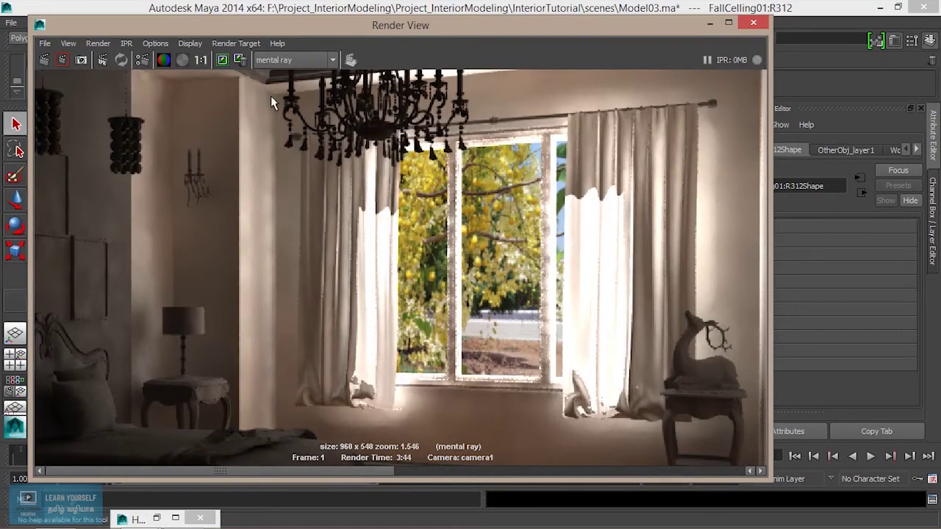
Keep the current render, re-render a region around the nightstand, and zoom in on it.
left_click(222, 59)
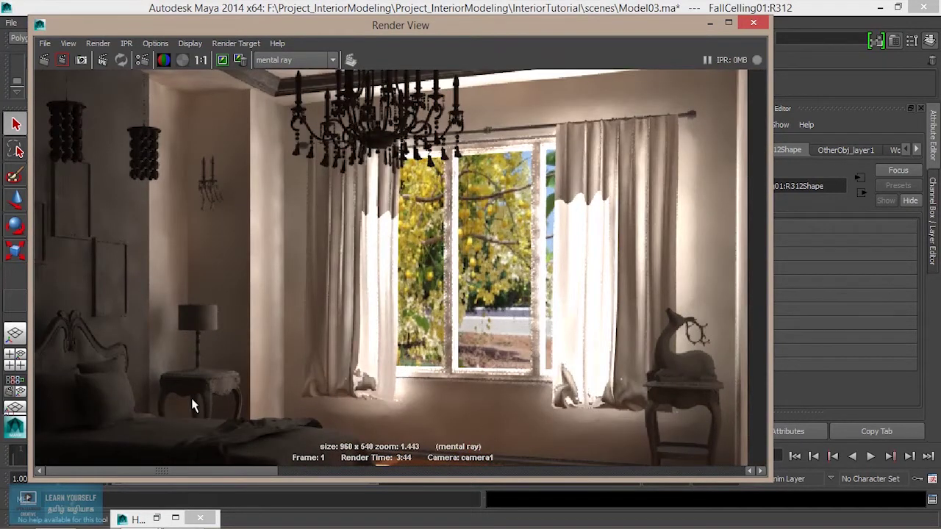
left_click_drag(159, 360, 247, 401)
left_click(63, 59)
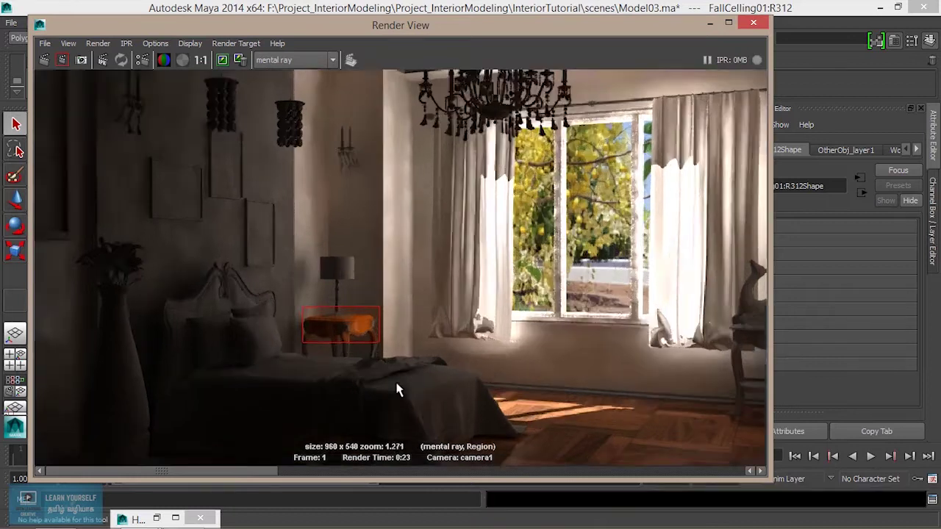
scroll(396, 390, "up", 3)
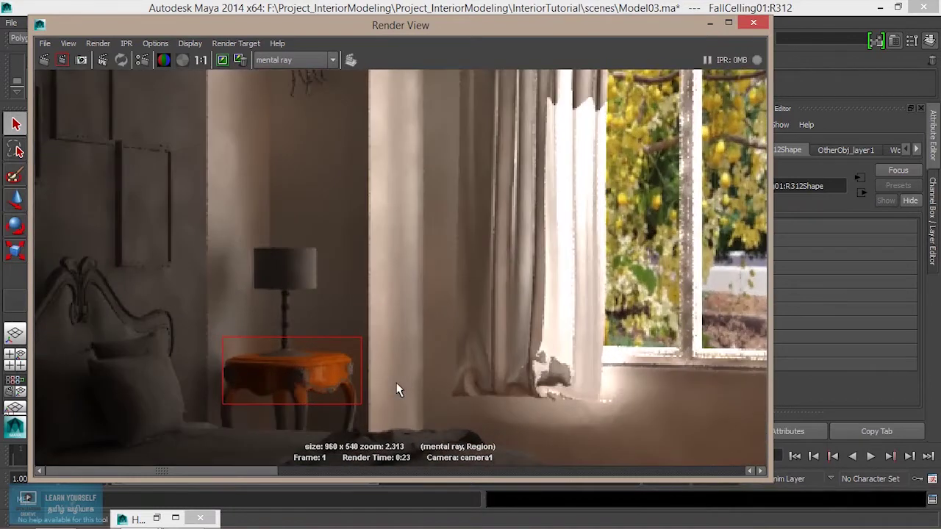
middle_click_drag(389, 396, 434, 278, "alt")
scroll(370, 311, "up", 2)
scroll(369, 312, "up", 2)
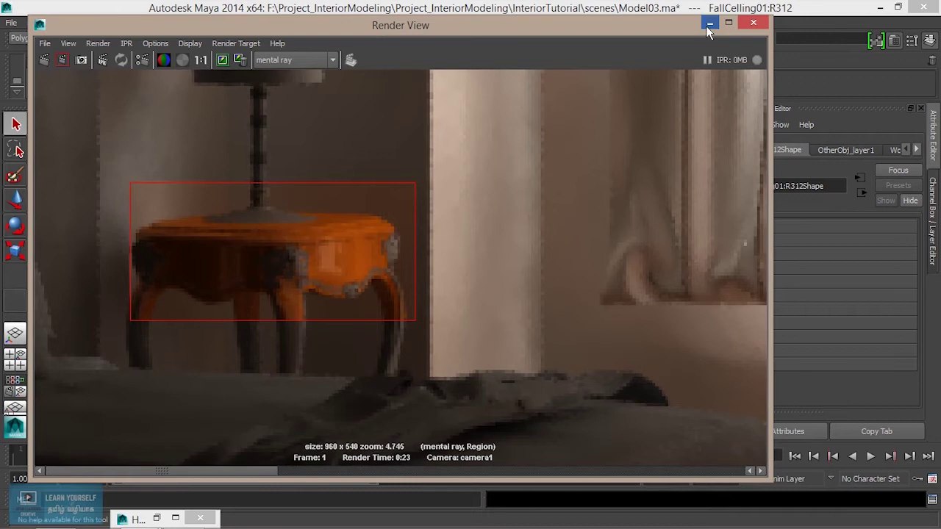
left_click(710, 24)
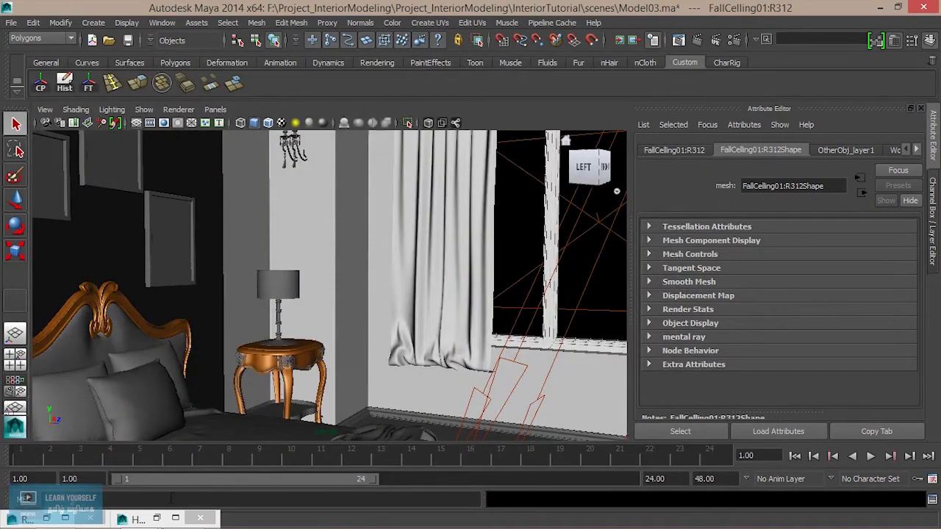
Darken the WoodMat01 colour in Hypershade.
left_click(156, 519)
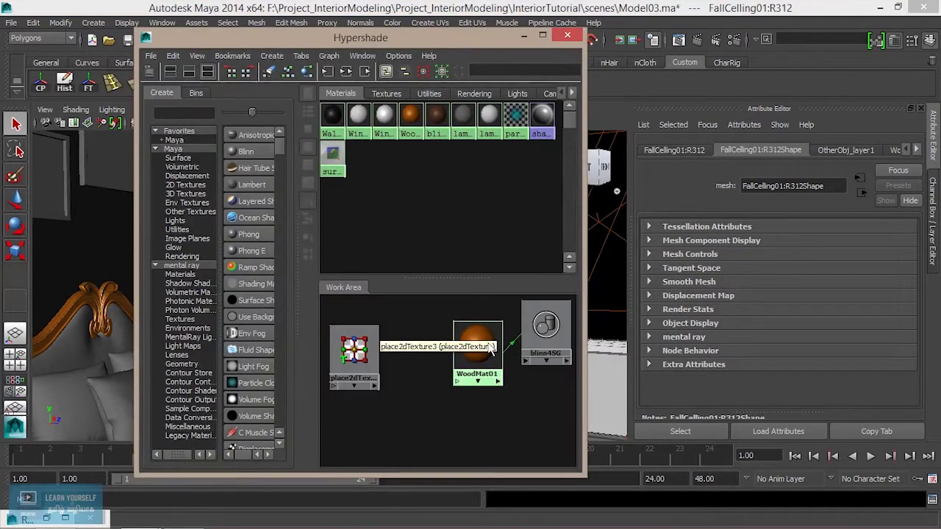
left_click(490, 350)
left_click_drag(854, 307, 831, 309)
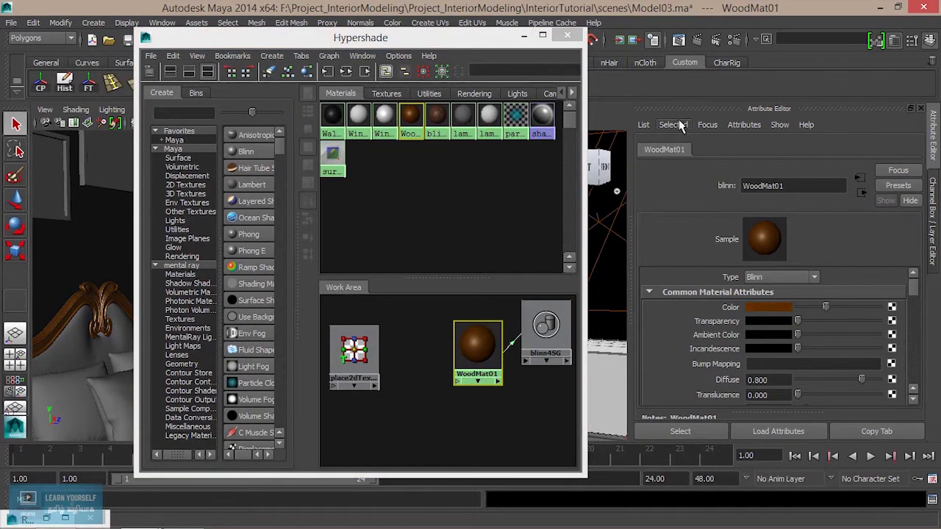
Re-render the nightstand region to check the darker wood.
left_click(678, 39)
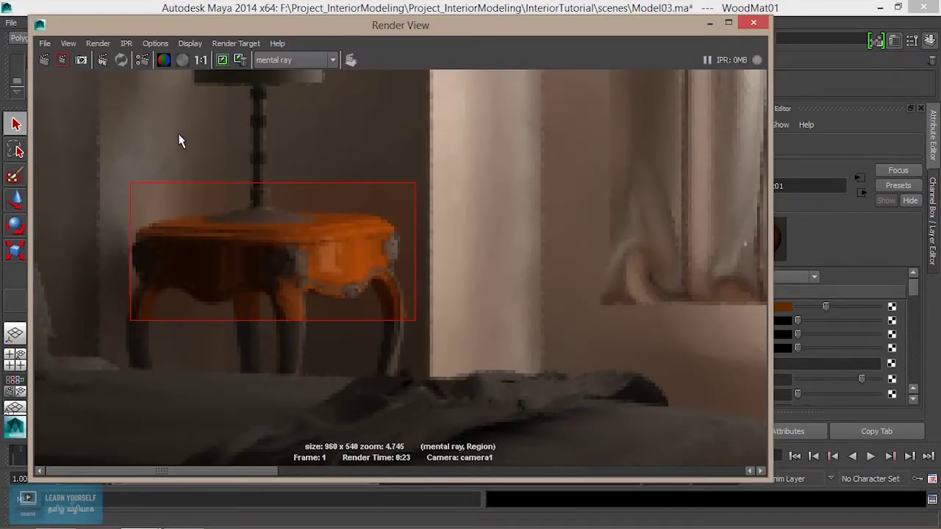
left_click(62, 60)
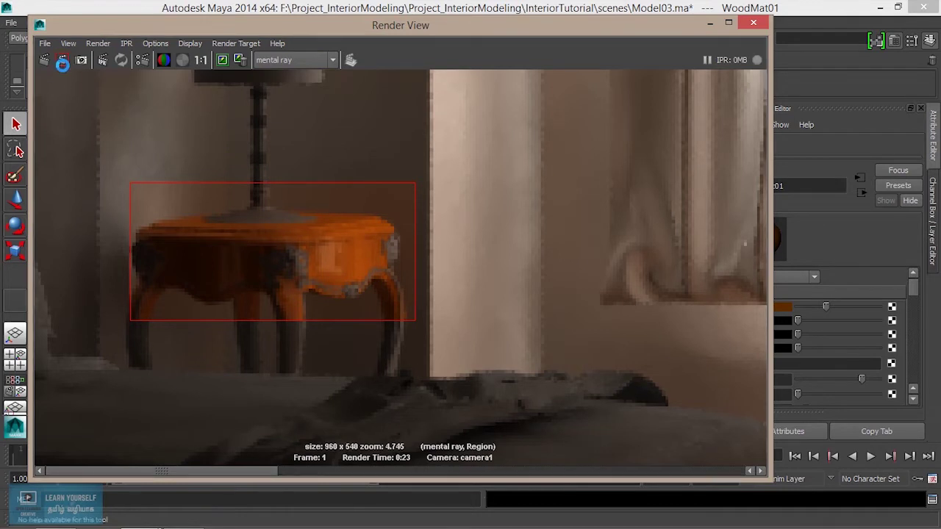
scroll(404, 366, "up", 6)
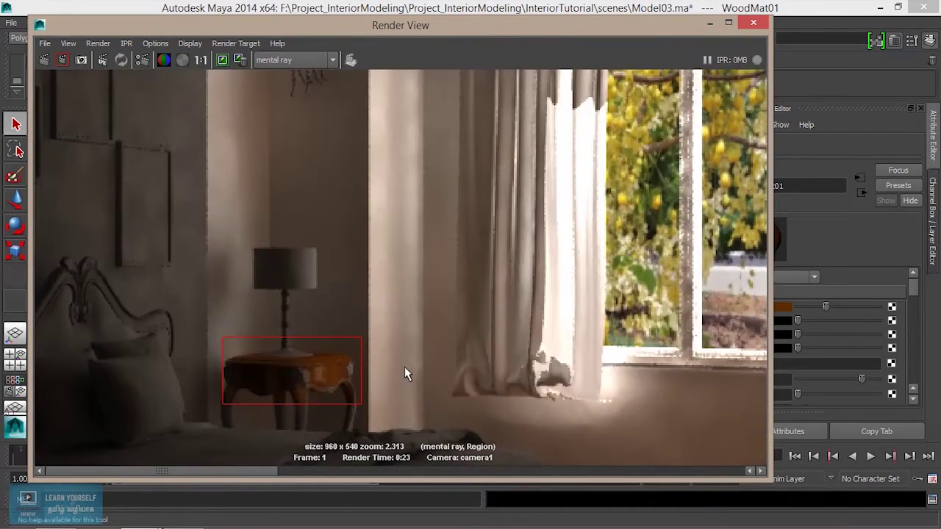
scroll(328, 406, "up", 2)
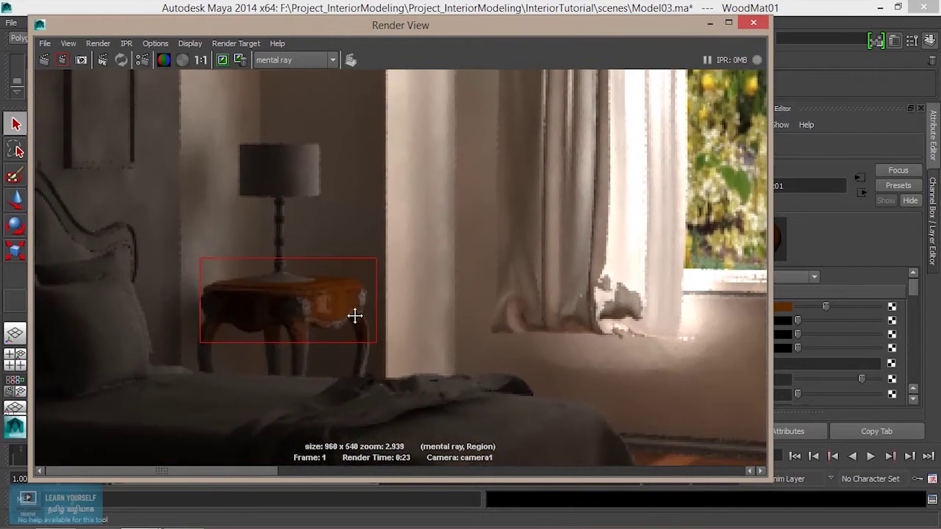
left_click(709, 23)
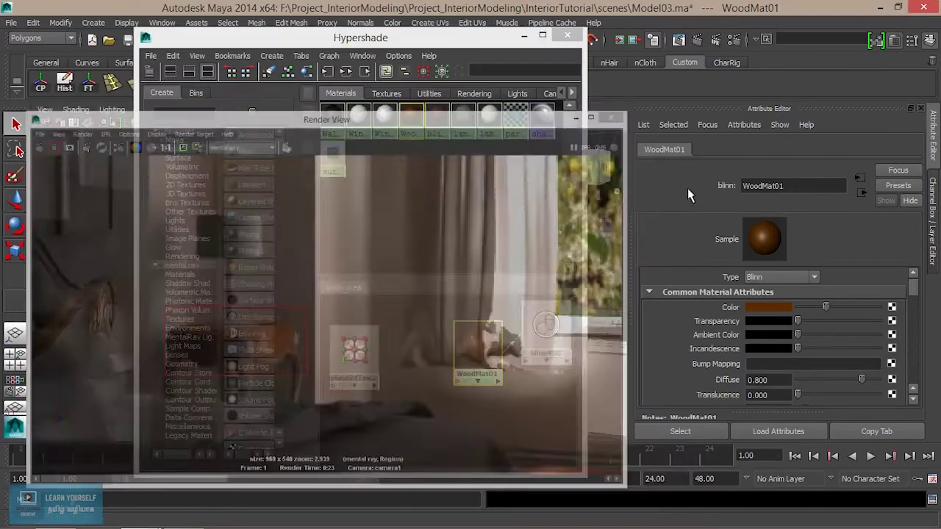
Darken WoodMat01's specular colour, lower reflectivity to 0.291, and darken its base colour slightly.
scroll(809, 368, "down", 3)
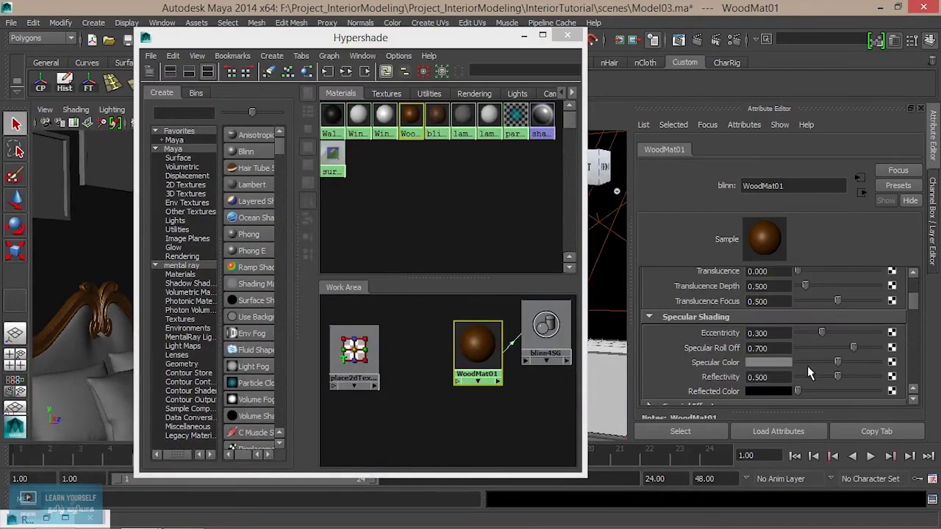
scroll(807, 365, "down", 3)
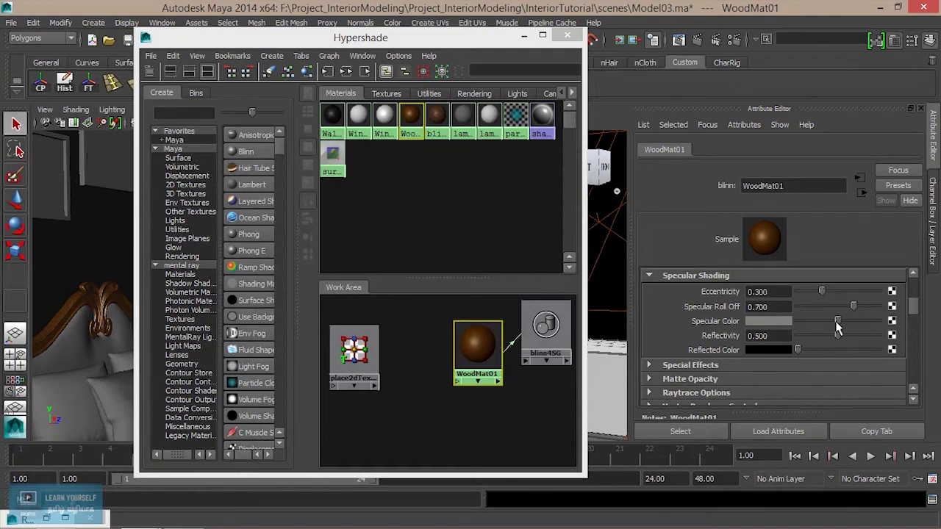
left_click_drag(839, 326, 814, 327)
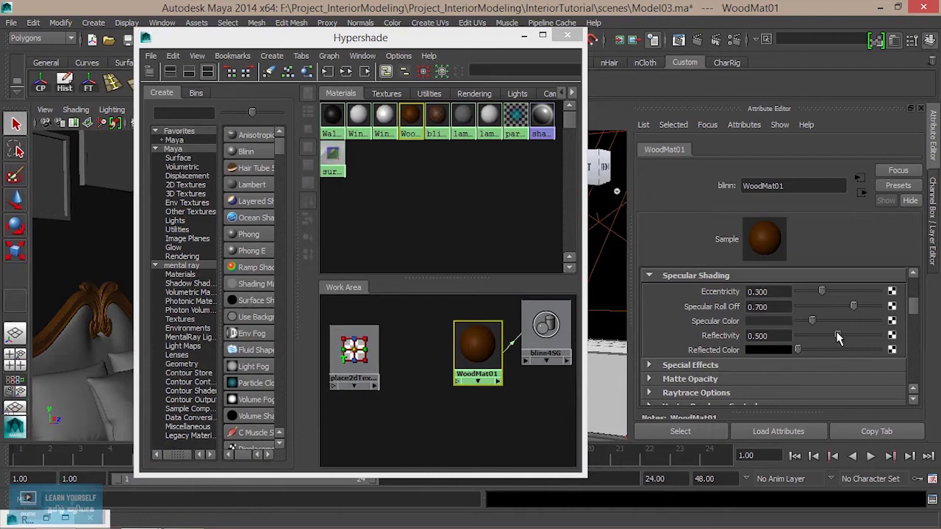
left_click_drag(831, 334, 823, 334)
scroll(860, 332, "up", 3)
scroll(853, 337, "up", 2)
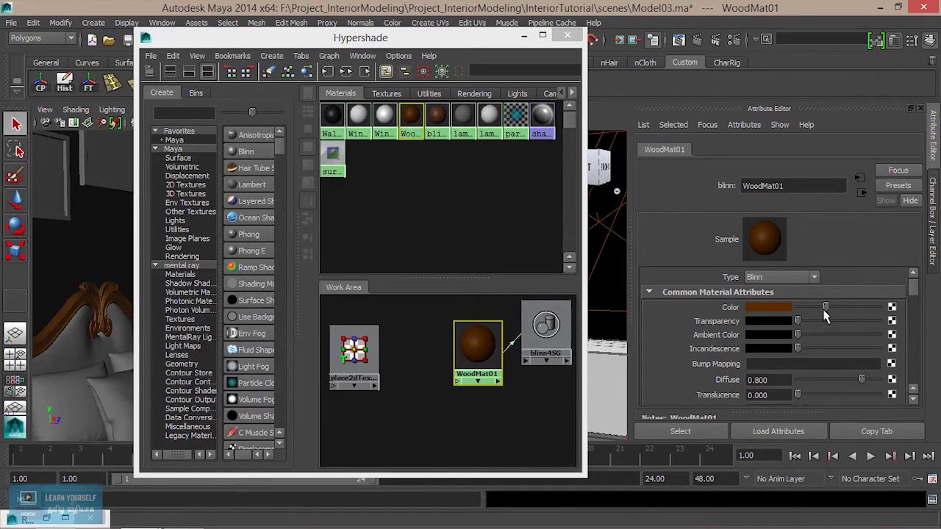
left_click_drag(825, 312, 821, 313)
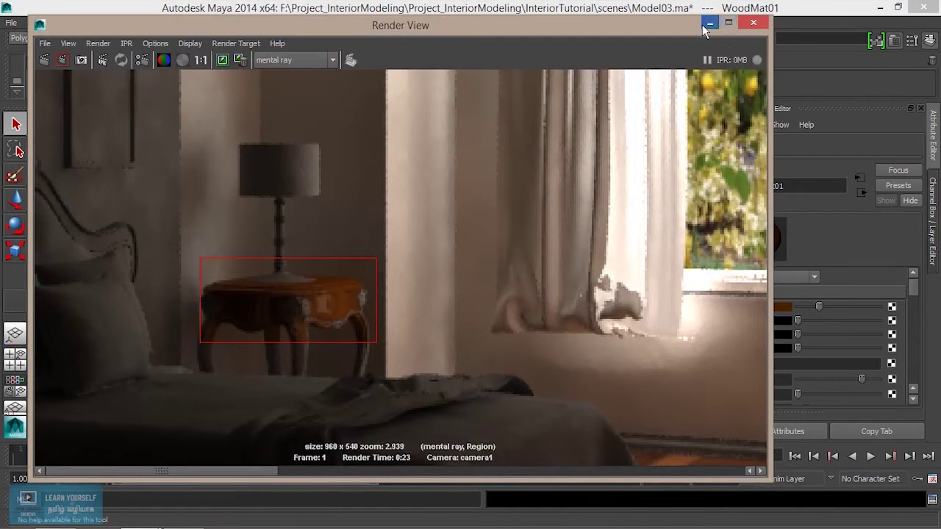
Minimize the Render View and Hypershade windows to reveal the bedroom scene.
left_click(706, 24)
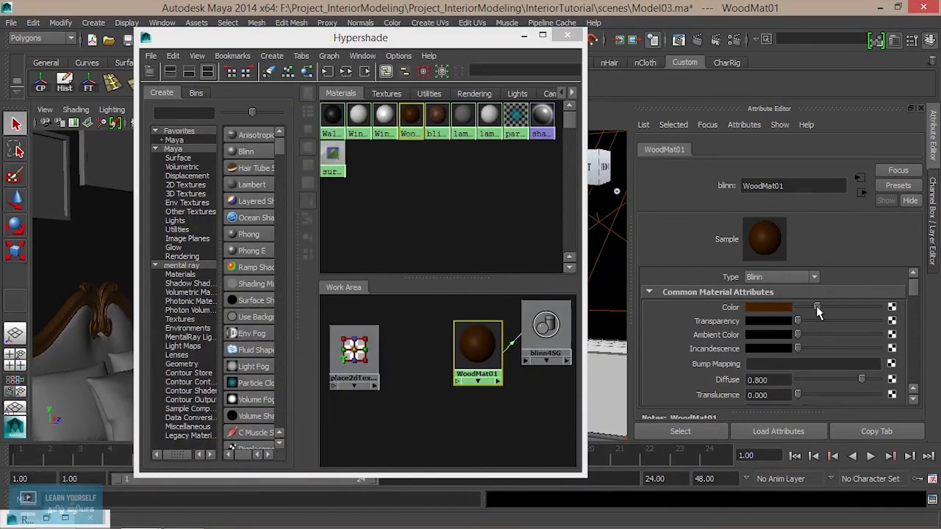
left_click(524, 39)
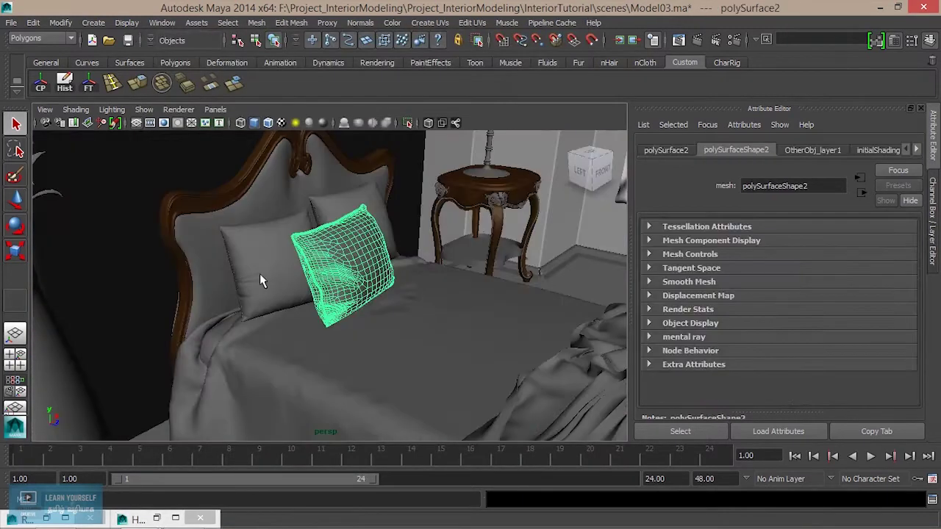
Select the three bed pillows and assign them a new Lambert material.
left_click(259, 274, "shift")
left_click(338, 200, "shift")
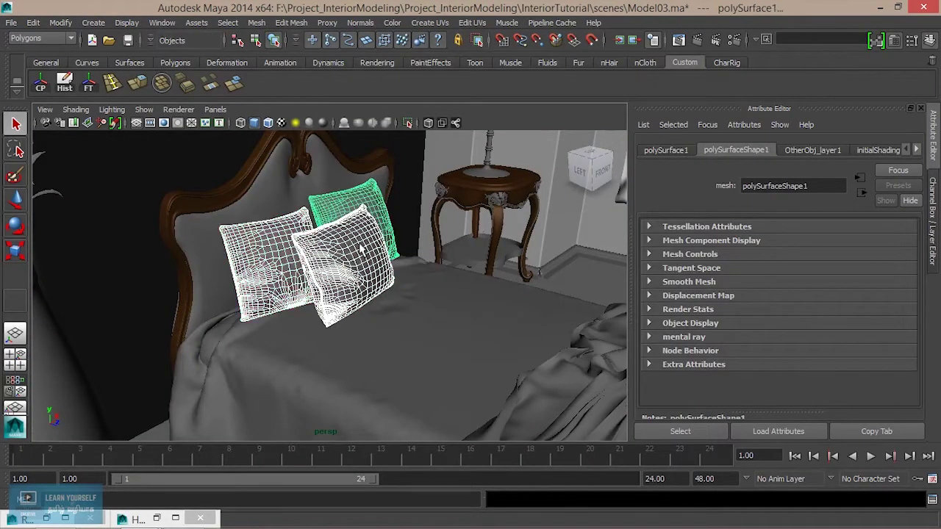
right_click(375, 262)
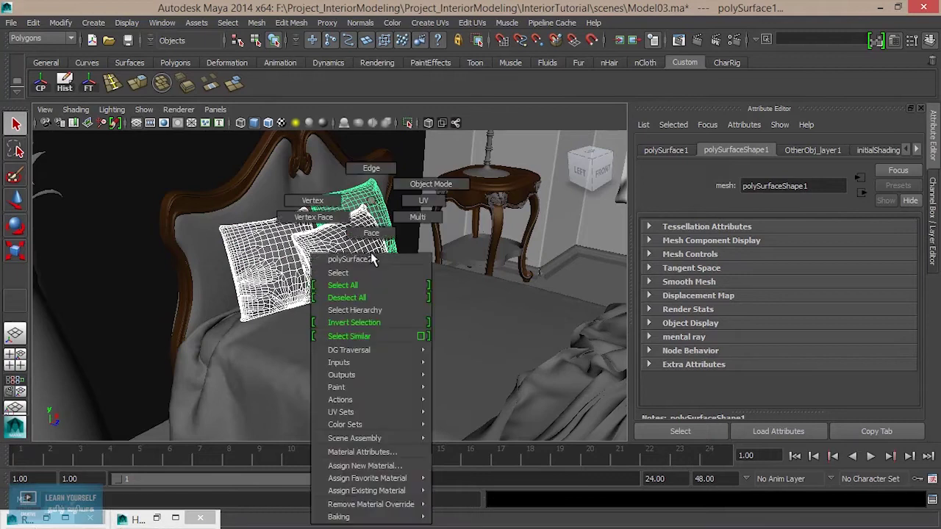
left_click(363, 469)
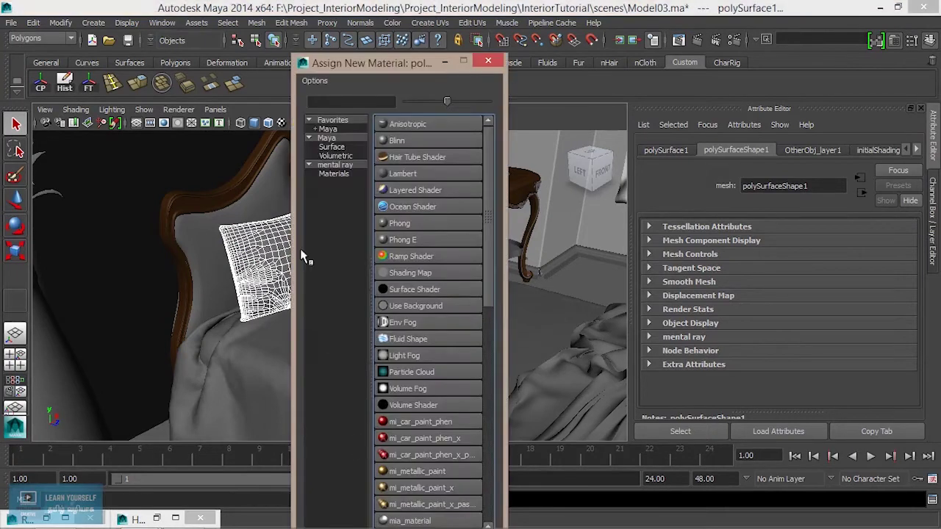
left_click(422, 177)
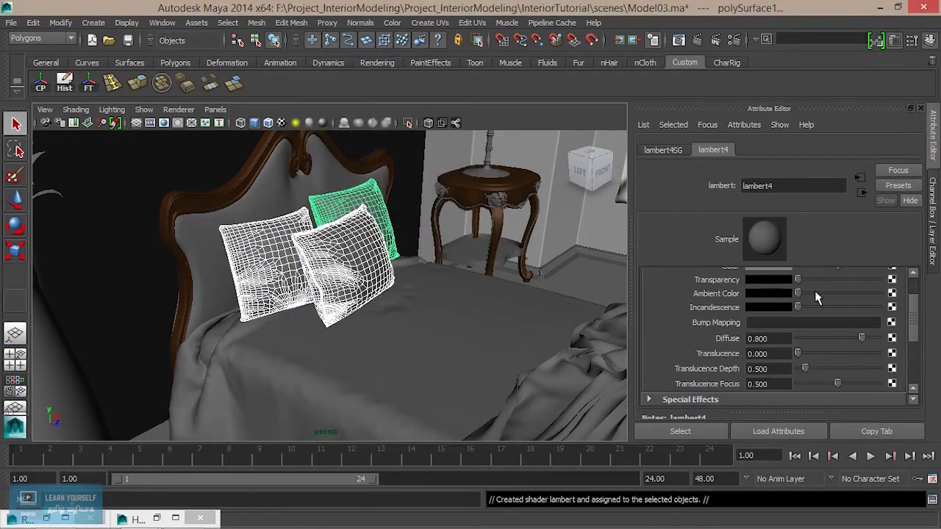
Rename the Lambert to WhiteClothMat01 and set its colour to pure white.
double_click(799, 187)
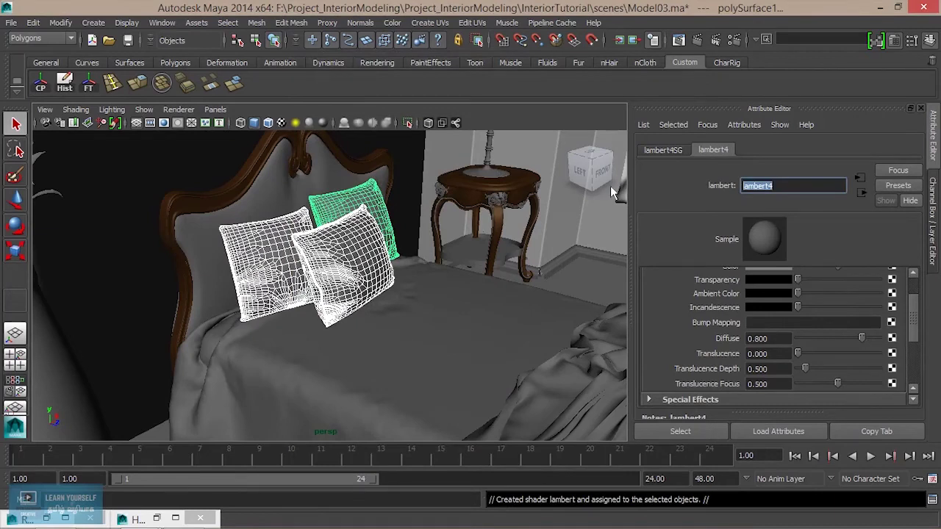
type("Wh")
type("iteClothMat0")
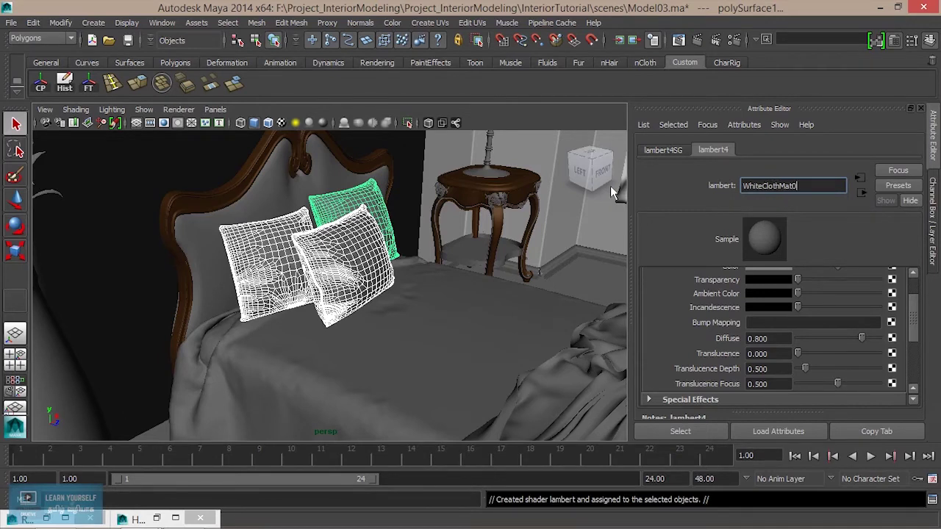
type("1")
key("Return")
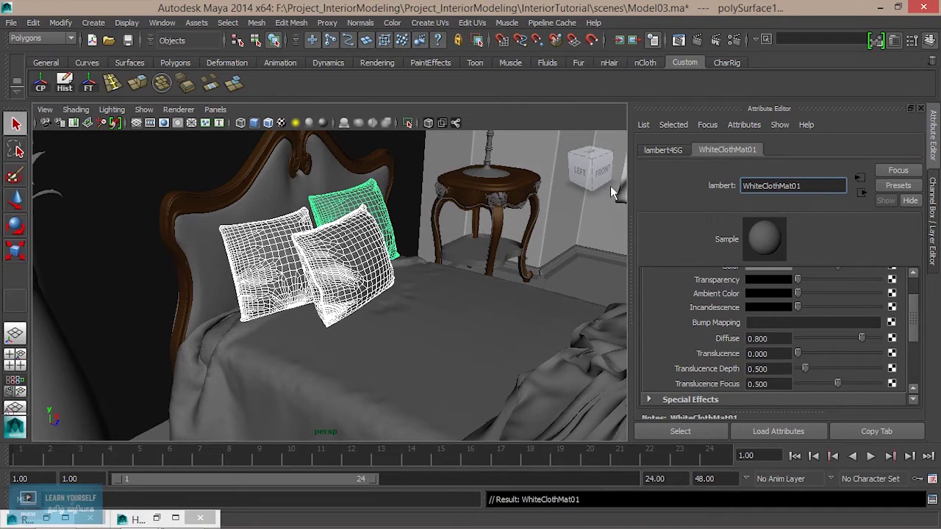
scroll(782, 316, "up", 2)
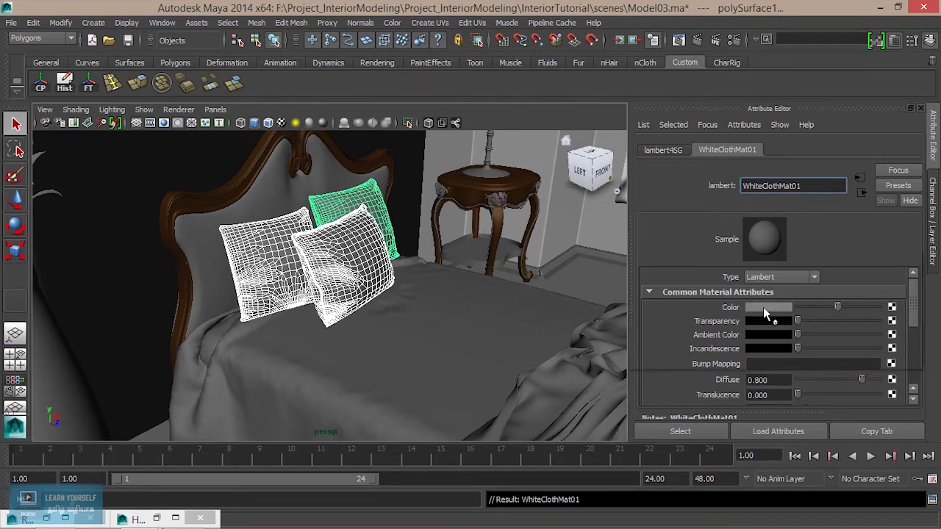
left_click(764, 305)
left_click(717, 280)
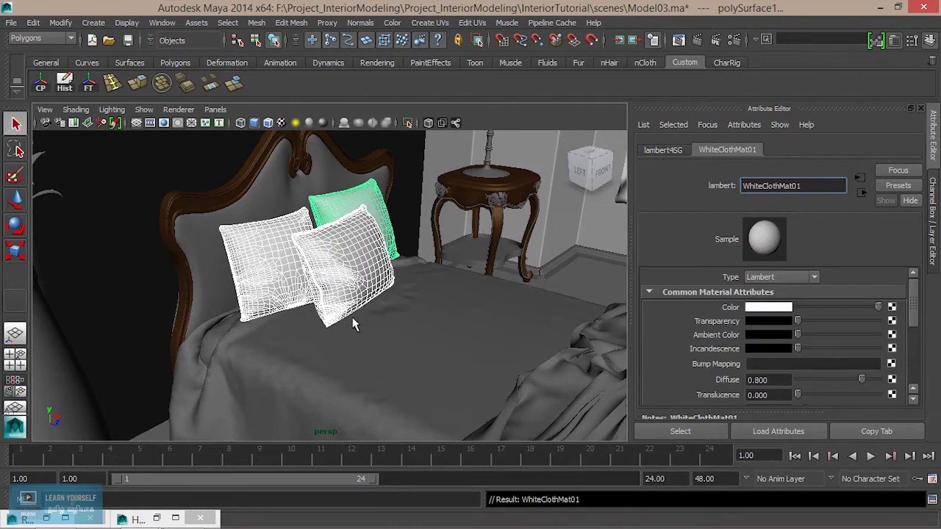
Orbit around the bed and select the bedsheet mesh.
mouse_move(405, 361)
left_mouse_down("alt")
mouse_move(287, 300)
mouse_move(300, 286)
left_mouse_up("alt")
left_click(233, 301)
mouse_move(233, 301)
left_mouse_down("alt")
mouse_move(251, 282)
mouse_move(381, 305)
mouse_move(385, 200)
left_mouse_up("alt")
Apply the existing WhiteClothMat01 material to the bedsheet, then select the throw cloth.
right_click_drag(386, 200, 388, 305)
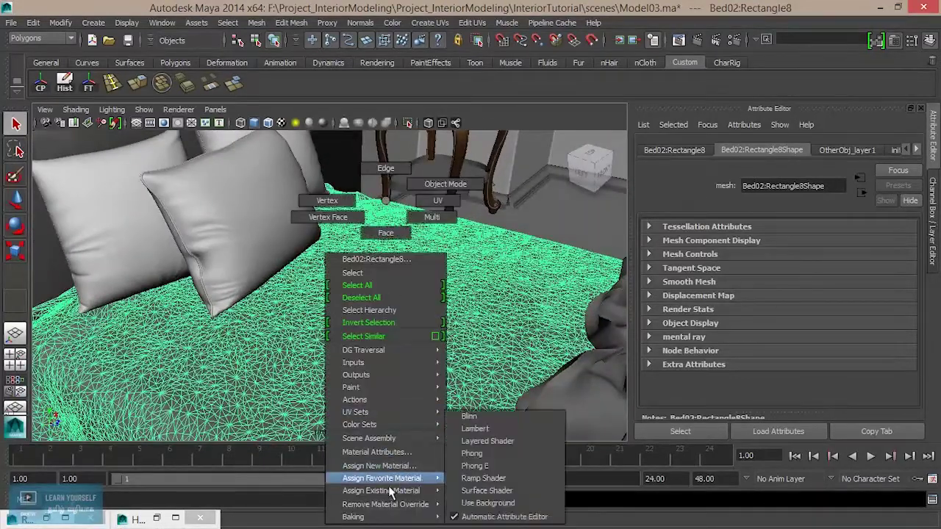
mouse_move(381, 490)
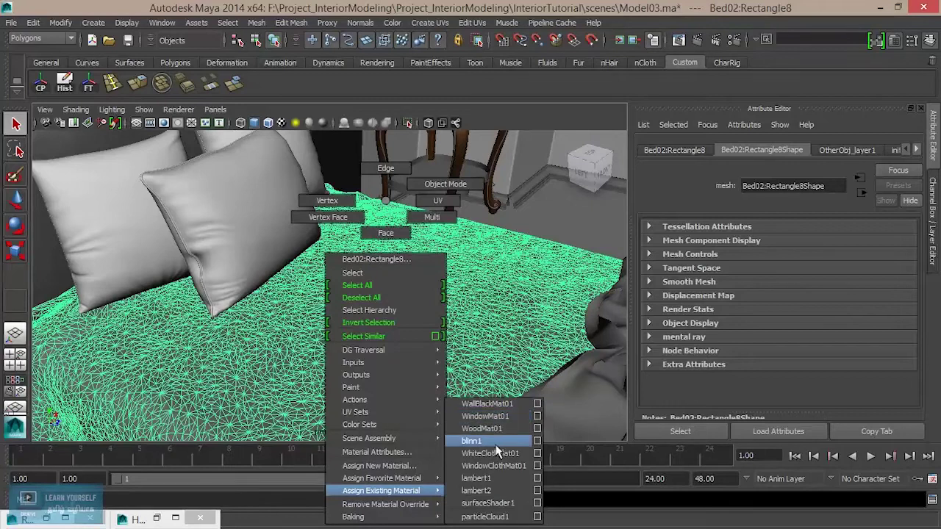
left_click(510, 458)
mouse_move(435, 346)
left_mouse_down("alt")
mouse_move(431, 339)
mouse_move(433, 360)
left_mouse_up("alt")
left_click(430, 365)
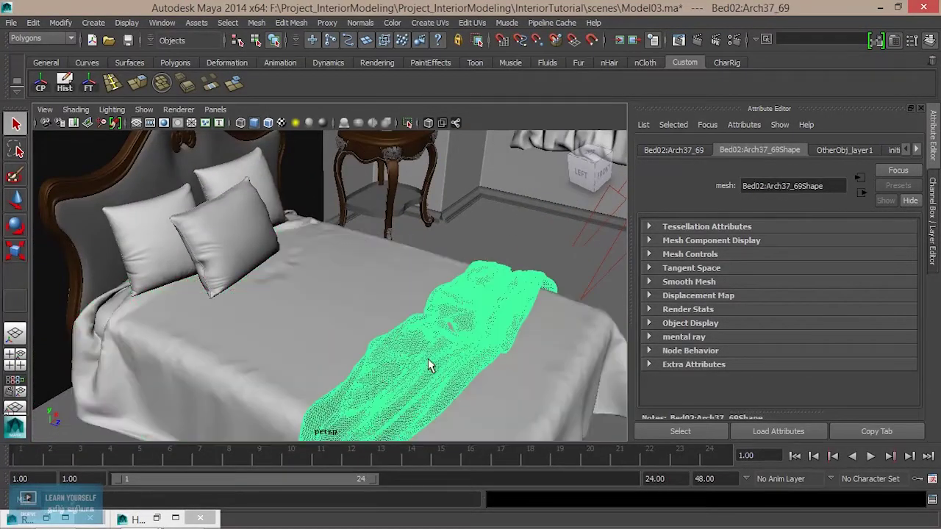
Assign a new Lambert material to the throw and name it RedMat01.
right_click(431, 365)
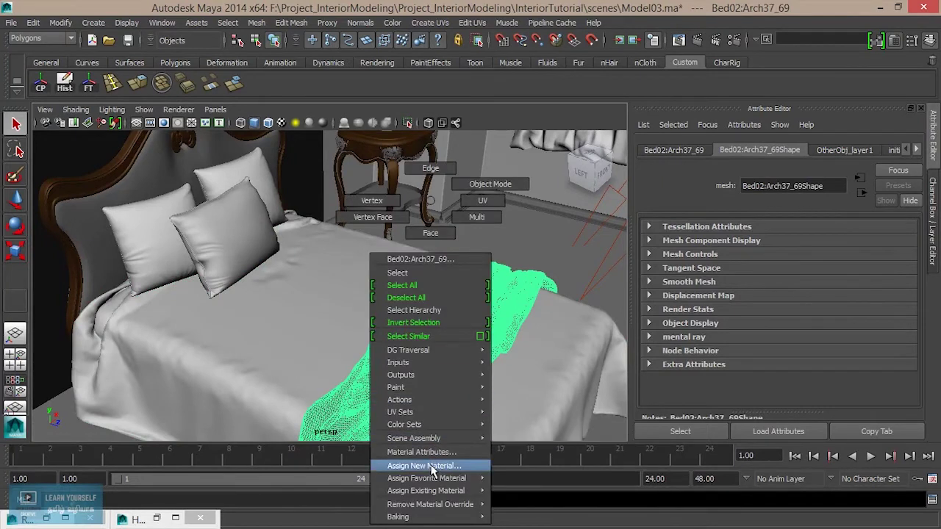
left_click(422, 469)
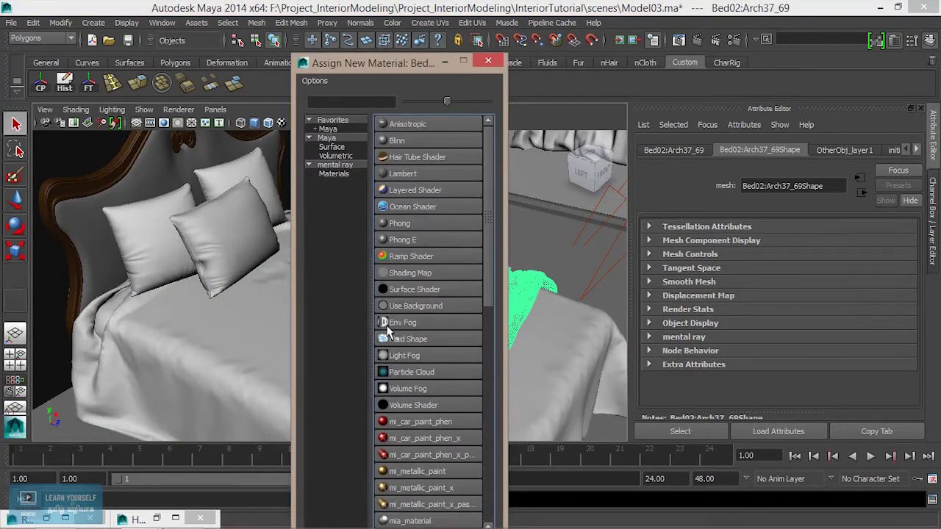
left_click(402, 175)
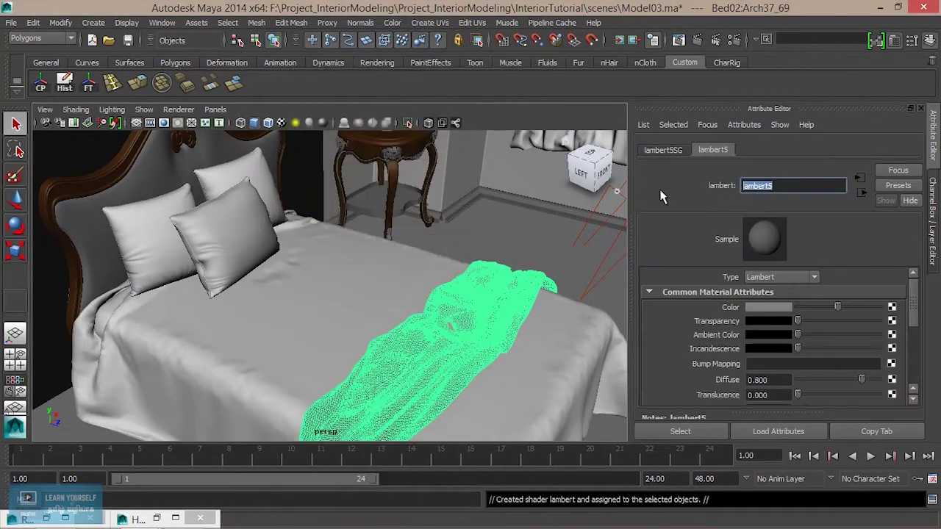
type("RedMat01")
key("Return")
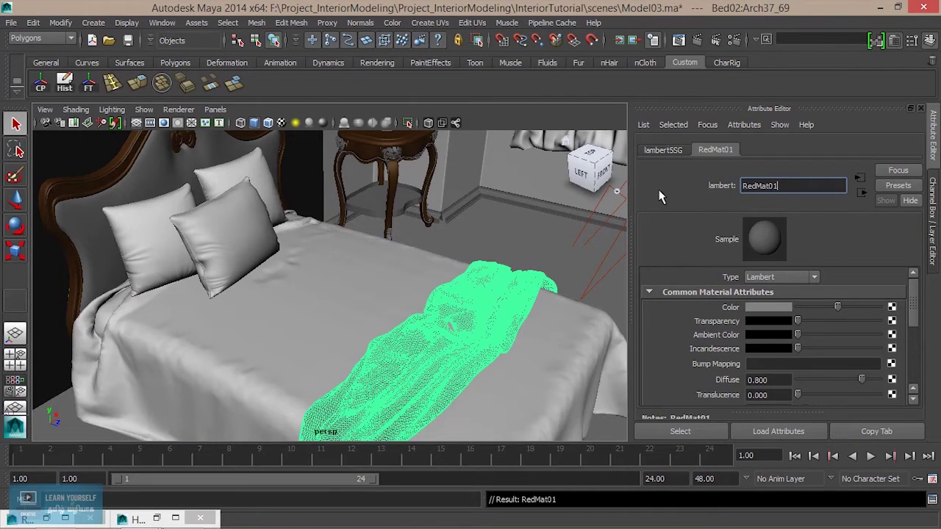
Set RedMat01's colour to dark red (H 360, S 1.000, V 0.365).
left_click(765, 304)
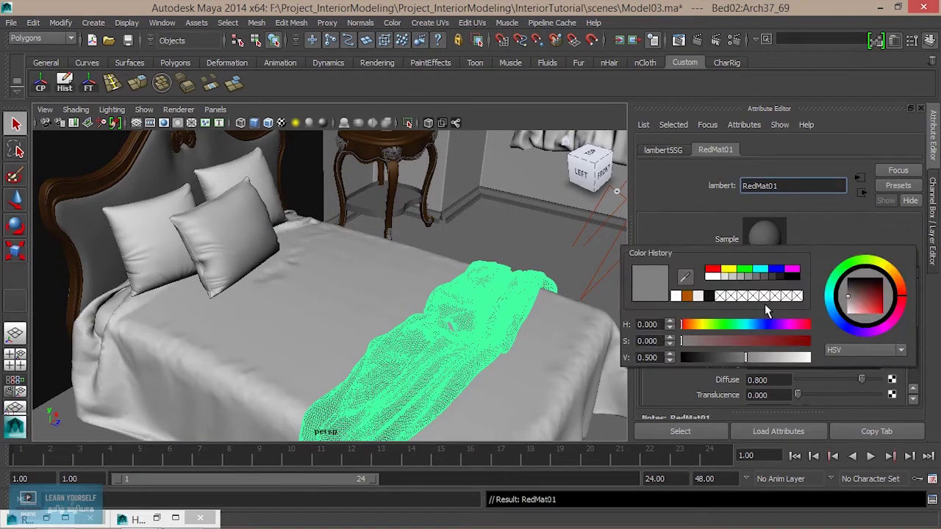
left_click(871, 296)
mouse_move(871, 296)
left_mouse_down()
mouse_move(879, 288)
mouse_move(904, 297)
left_mouse_up()
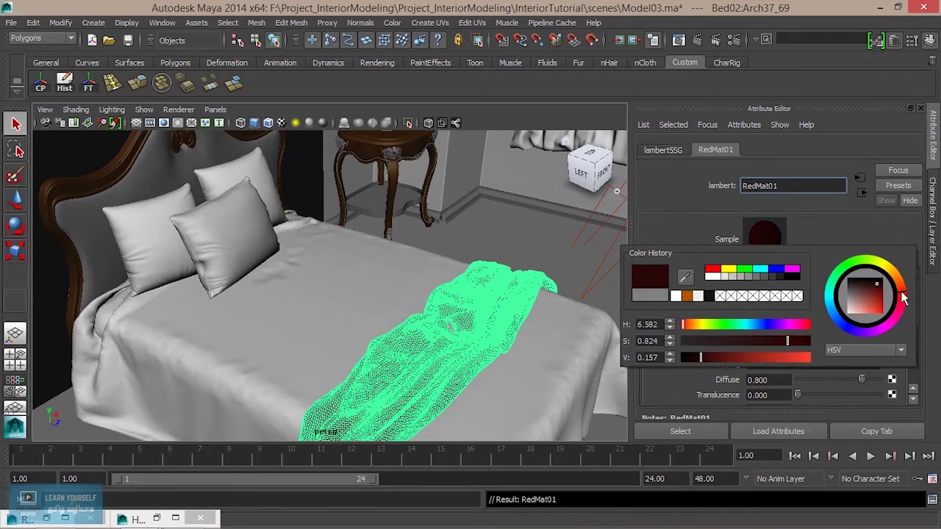
left_click(876, 297)
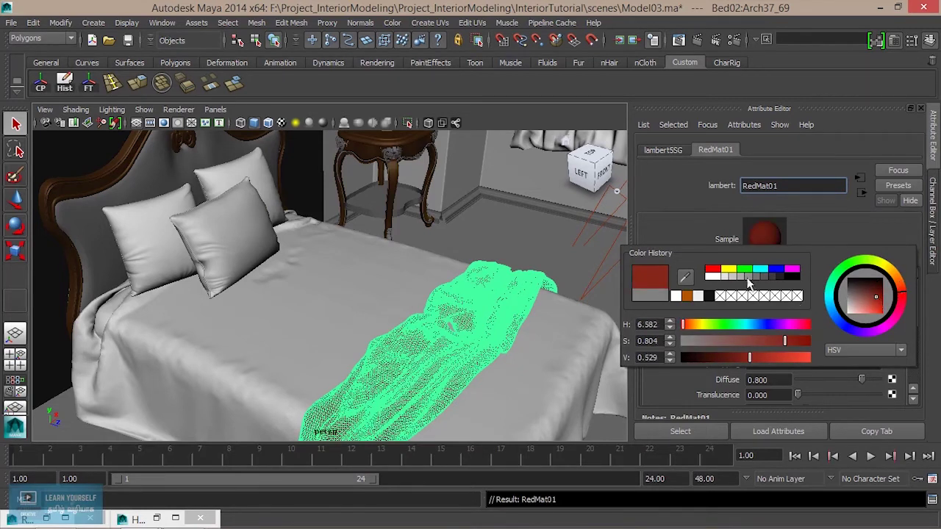
left_click(717, 272)
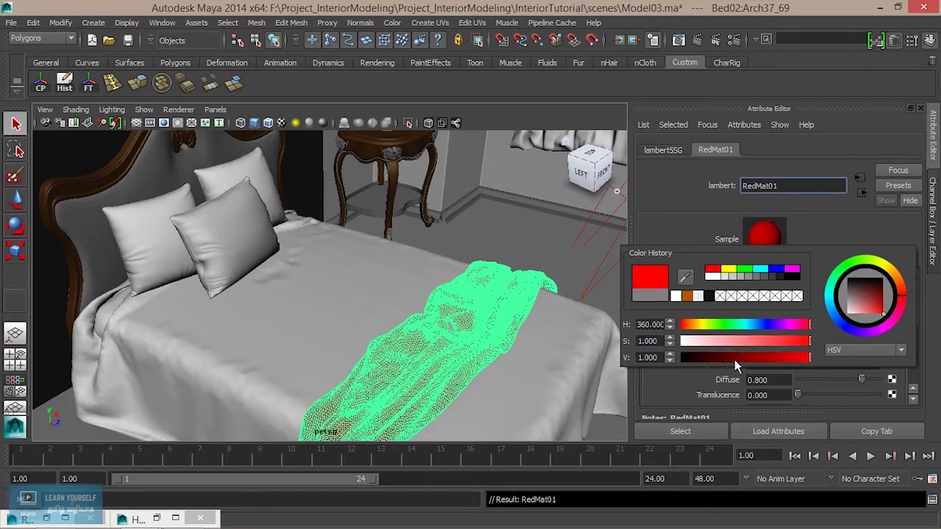
left_click_drag(735, 360, 730, 365)
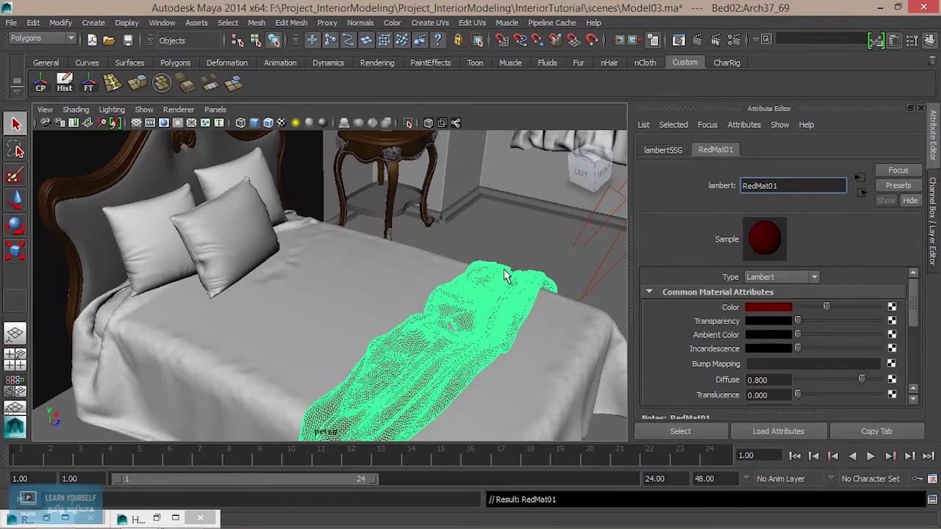
Pull the view back to the whole bed and reopen Hypershade showing RedMat01.
right_click_drag(434, 356, 525, 318)
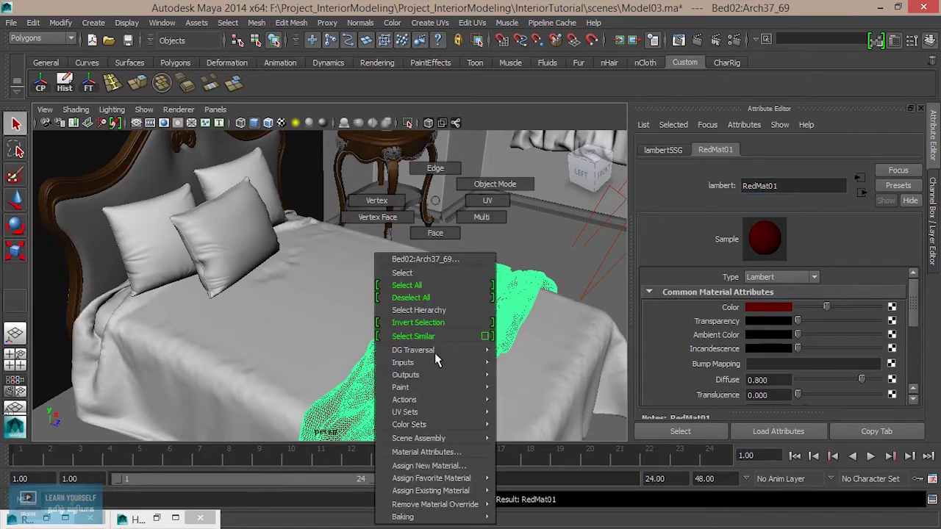
left_click_drag(524, 336, 456, 412, "alt")
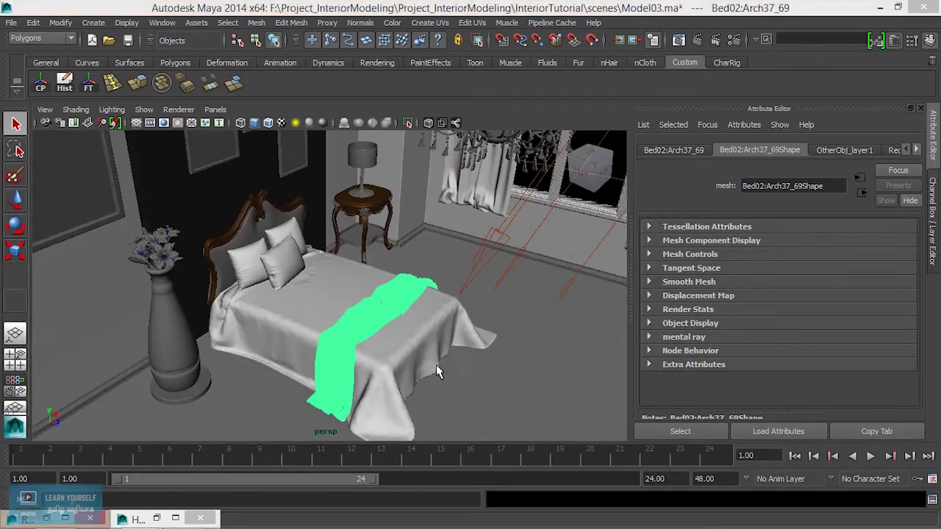
left_click(137, 518)
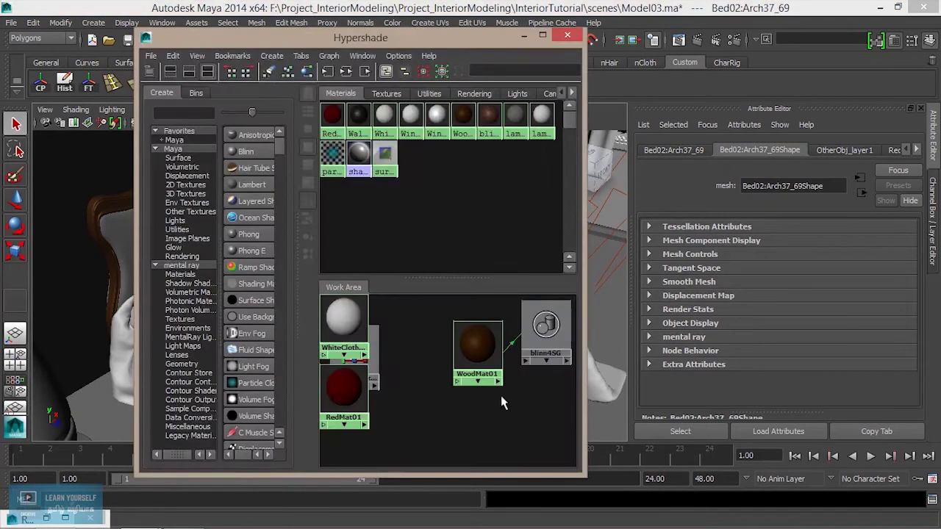
Assign RedMat01 to the throw and show its attributes in the Attribute Editor.
right_click_drag(336, 390, 326, 319)
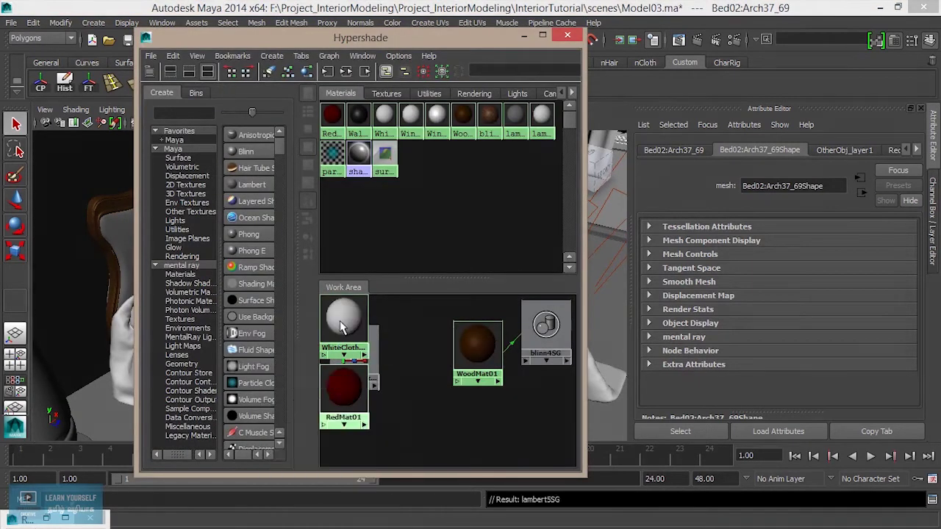
left_click(524, 35)
left_click_drag(492, 178, 432, 329, "alt")
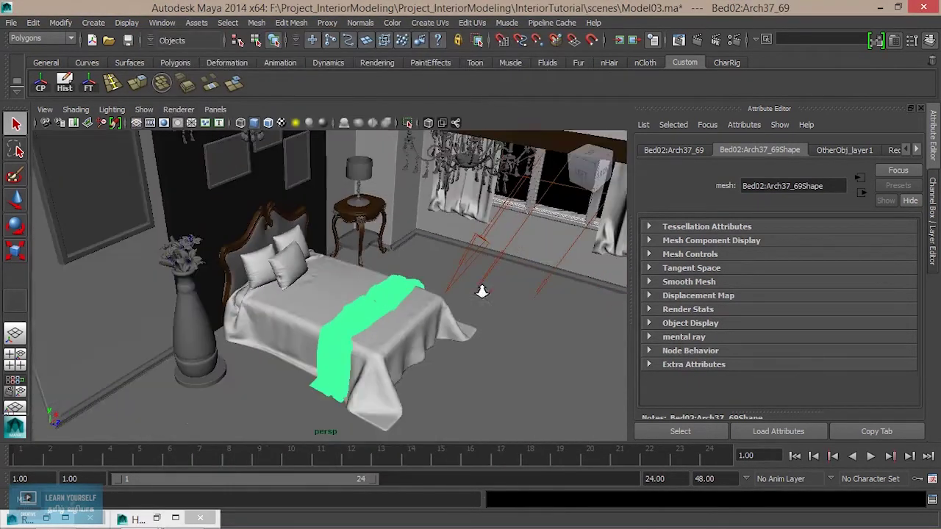
scroll(433, 328, "up", 3)
scroll(433, 329, "up", 2)
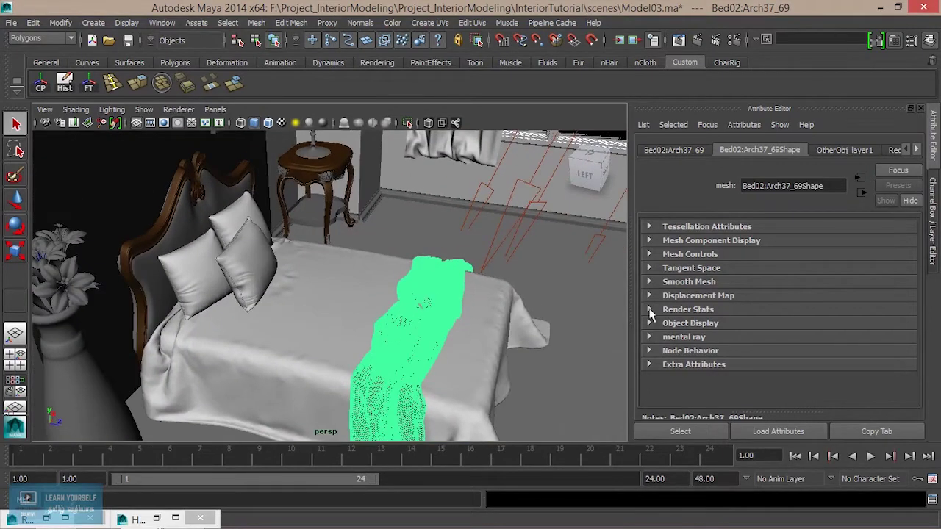
left_click(901, 155)
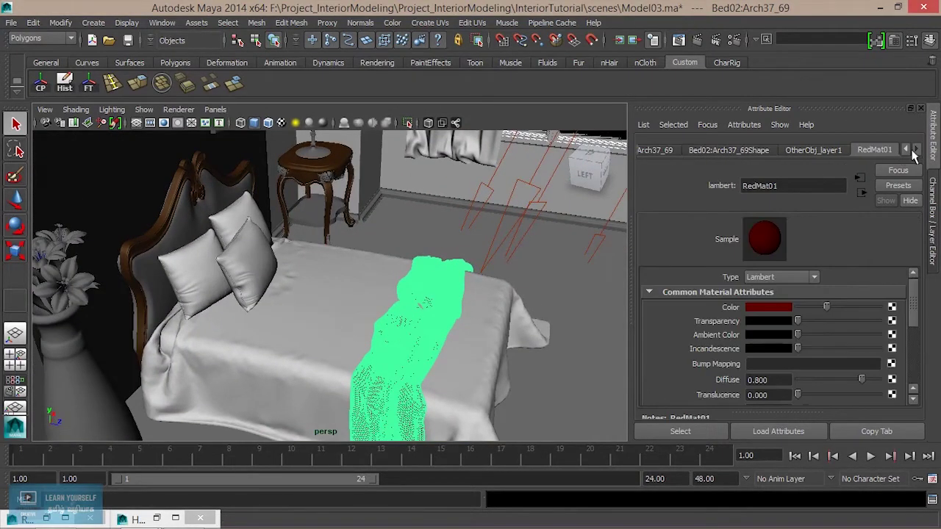
Expand RedMat01's mental ray Photon Attributes and turn off Derive From Maya.
scroll(814, 323, "down", 5)
left_click(702, 343)
scroll(807, 366, "down", 3)
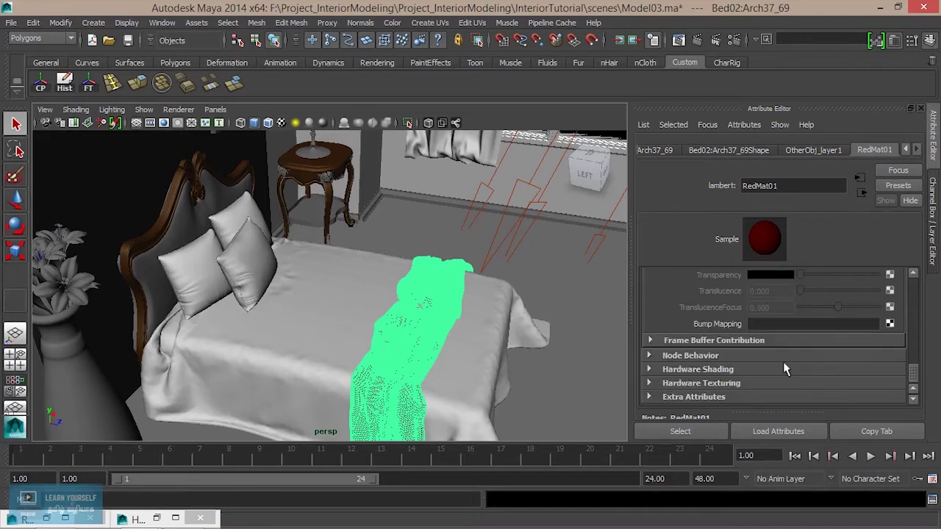
scroll(728, 374, "up", 2)
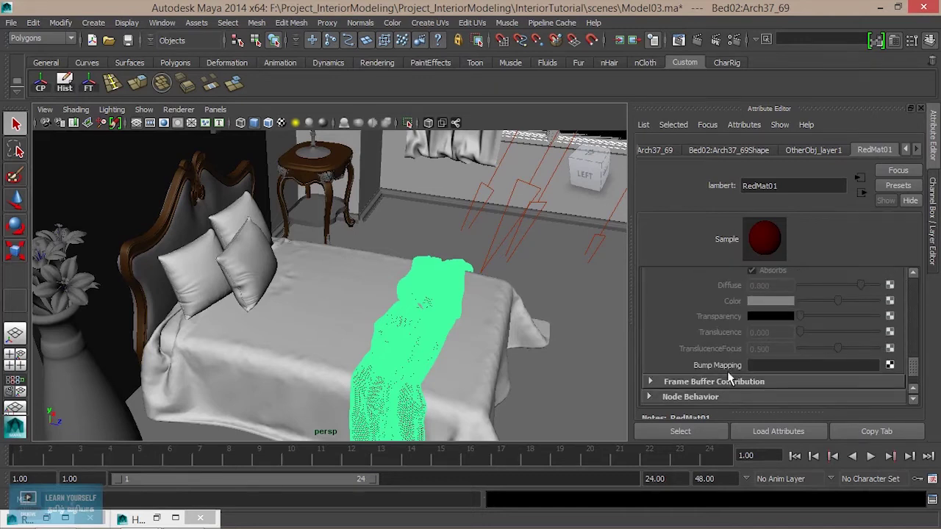
scroll(728, 376, "down", 1)
scroll(750, 353, "up", 3)
scroll(780, 334, "up", 2)
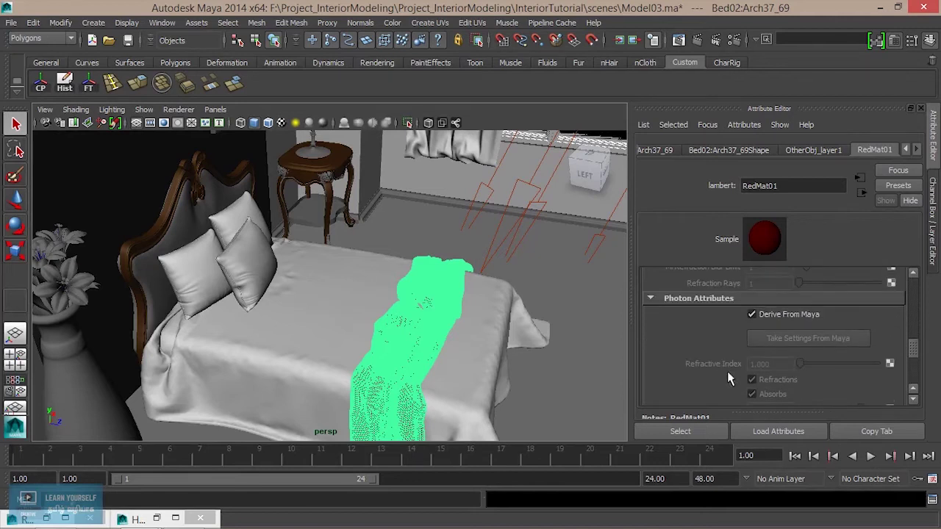
left_click(793, 316)
scroll(804, 377, "down", 3)
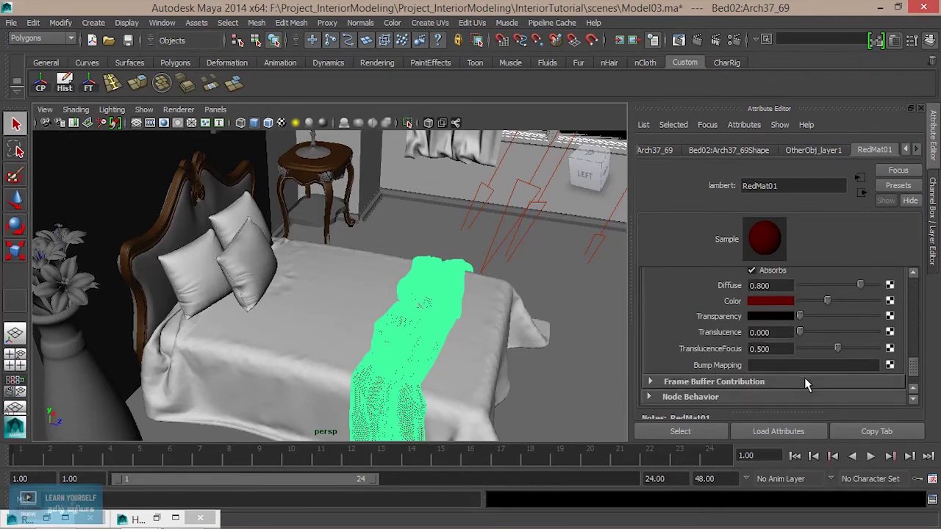
Set RedMat01's photon colour to a pale, near-white pink.
left_click(781, 303)
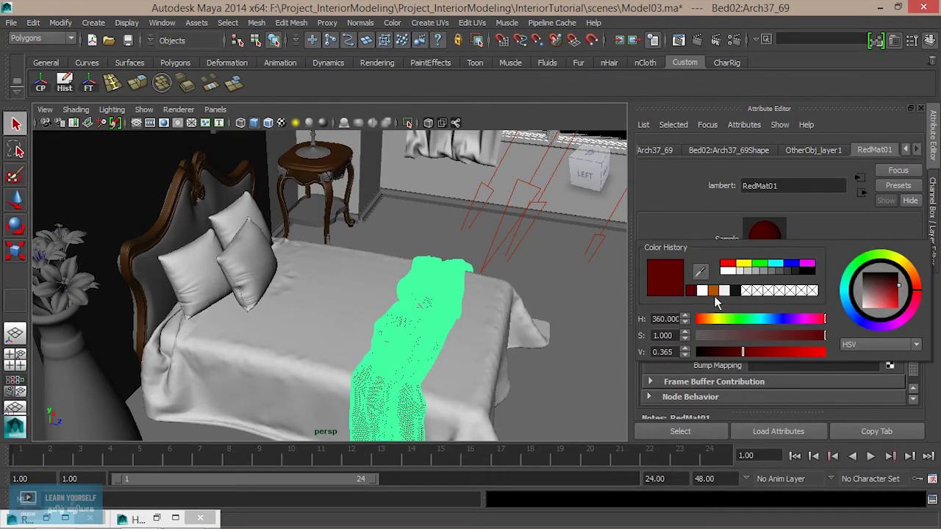
left_click_drag(752, 353, 847, 353)
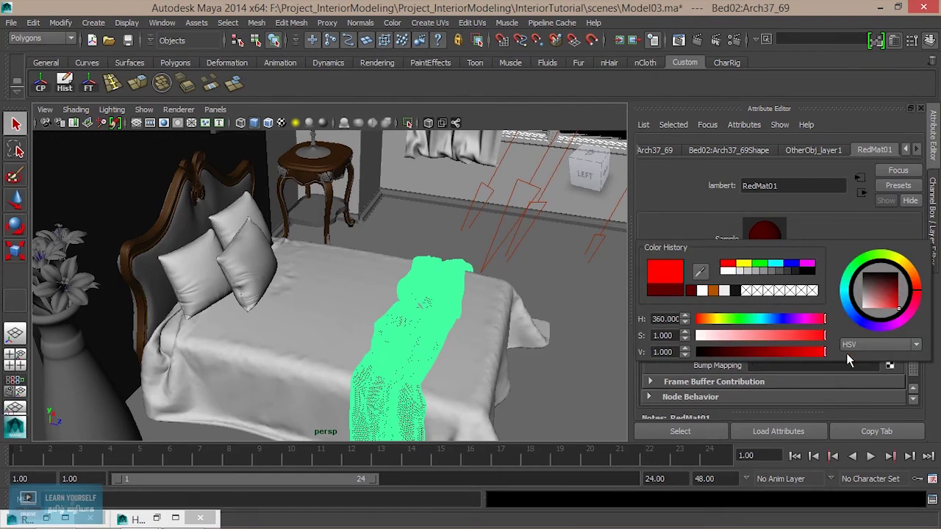
left_click_drag(744, 336, 707, 340)
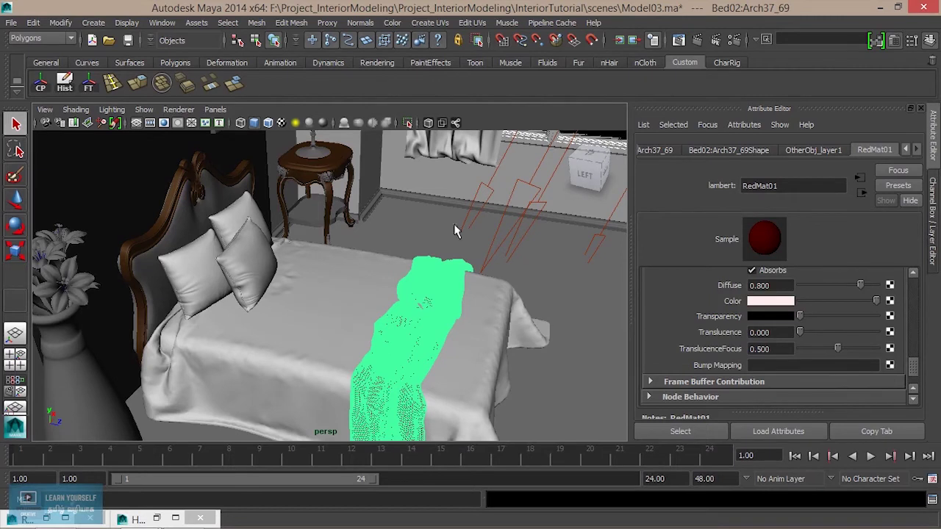
left_click(678, 40)
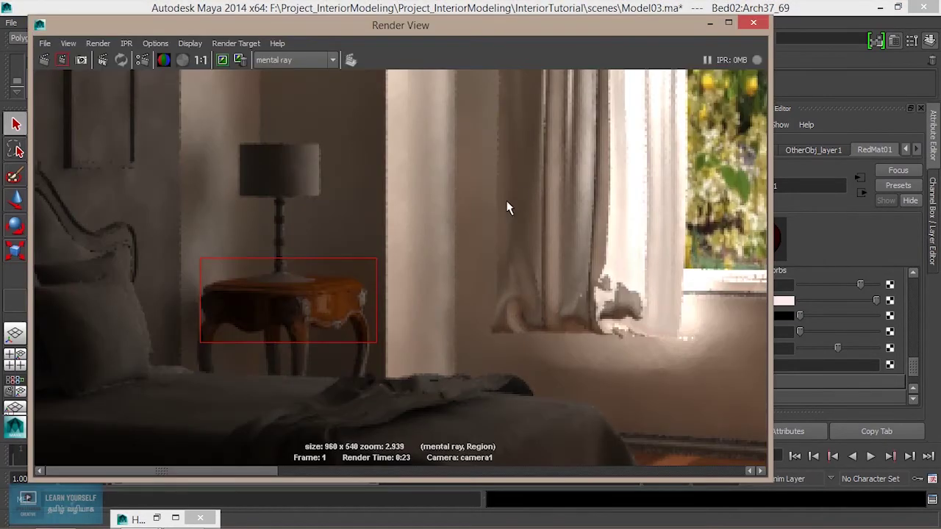
Re-render the bedroom in mental ray and compare it against the earlier darker render.
key("f")
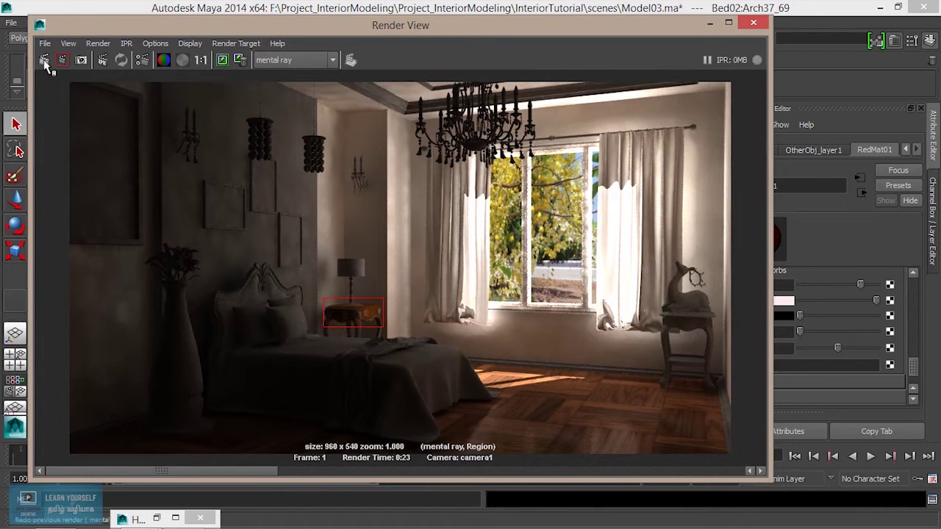
left_click(46, 64)
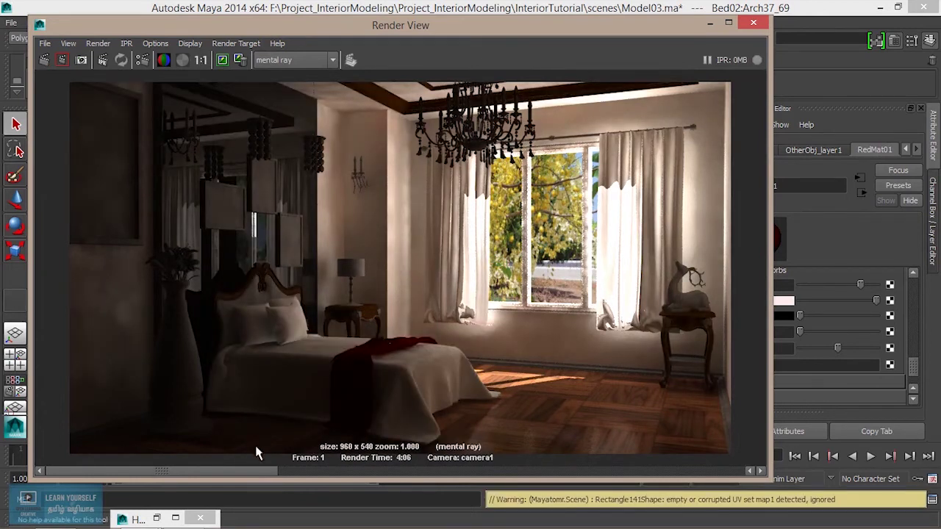
left_click_drag(257, 474, 320, 474)
left_click(358, 474)
mouse_move(388, 471)
left_mouse_down()
mouse_move(309, 472)
mouse_move(388, 474)
mouse_move(334, 473)
left_mouse_up()
left_click(377, 475)
left_click_drag(387, 469, 344, 468)
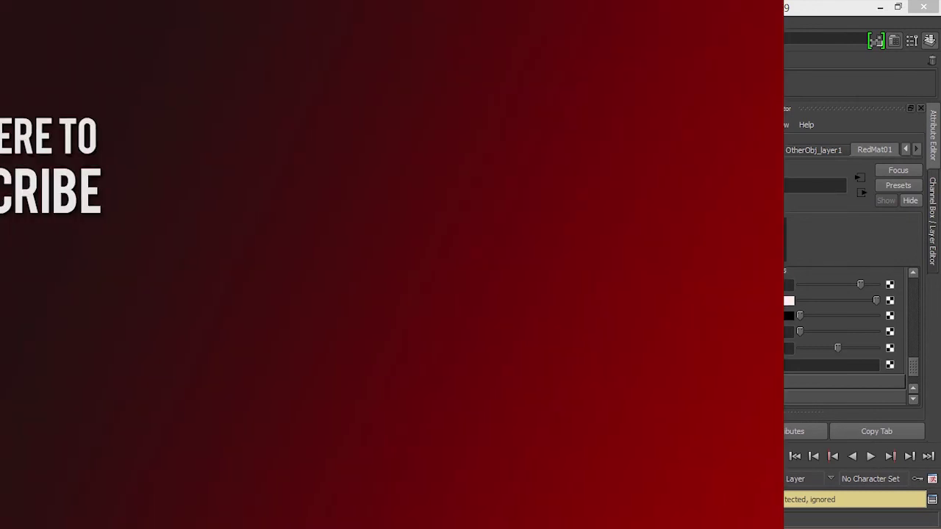